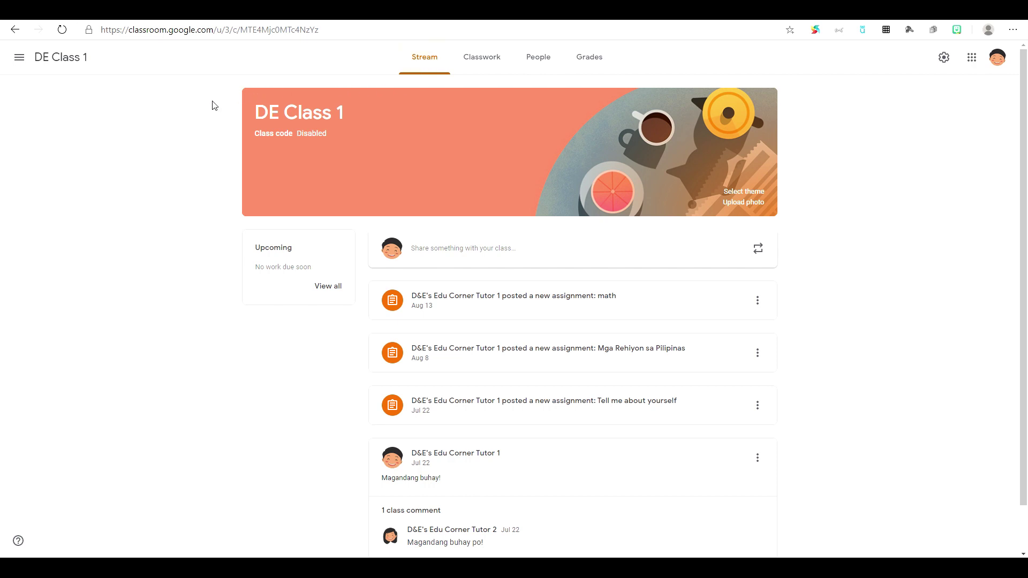
key("alt+Left")
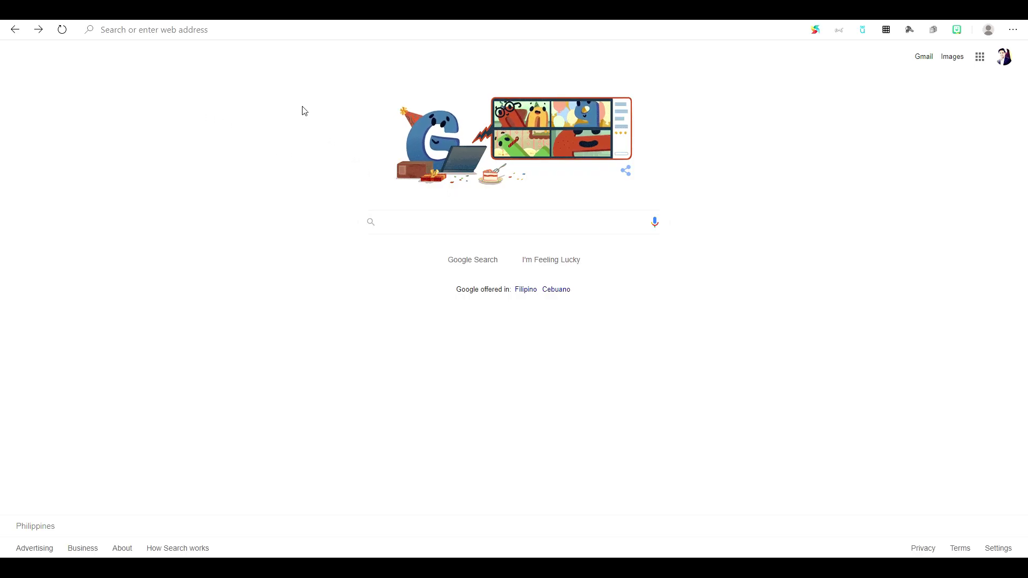
left_click(204, 27)
type("http://kahoot.com/")
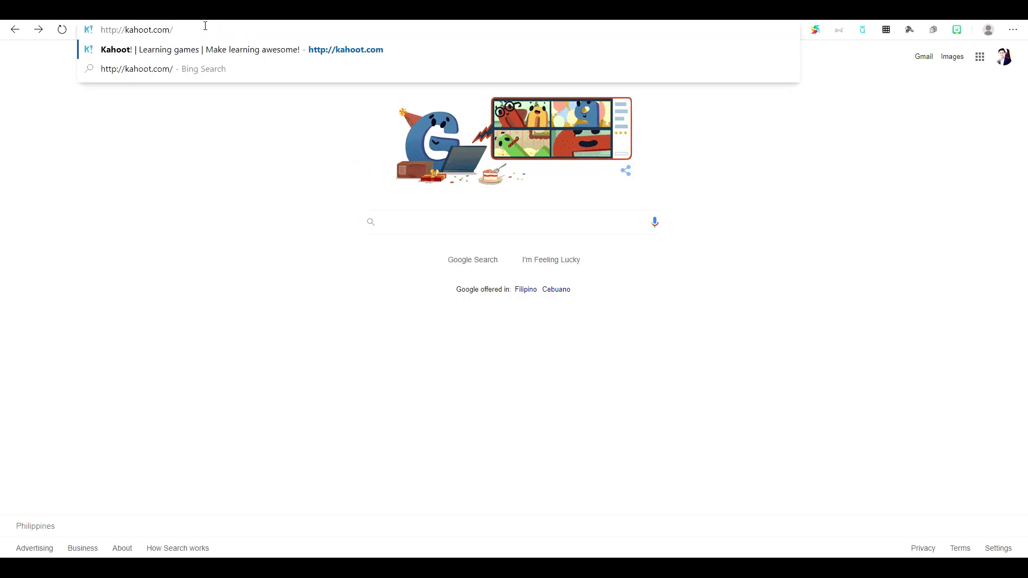
key("Return")
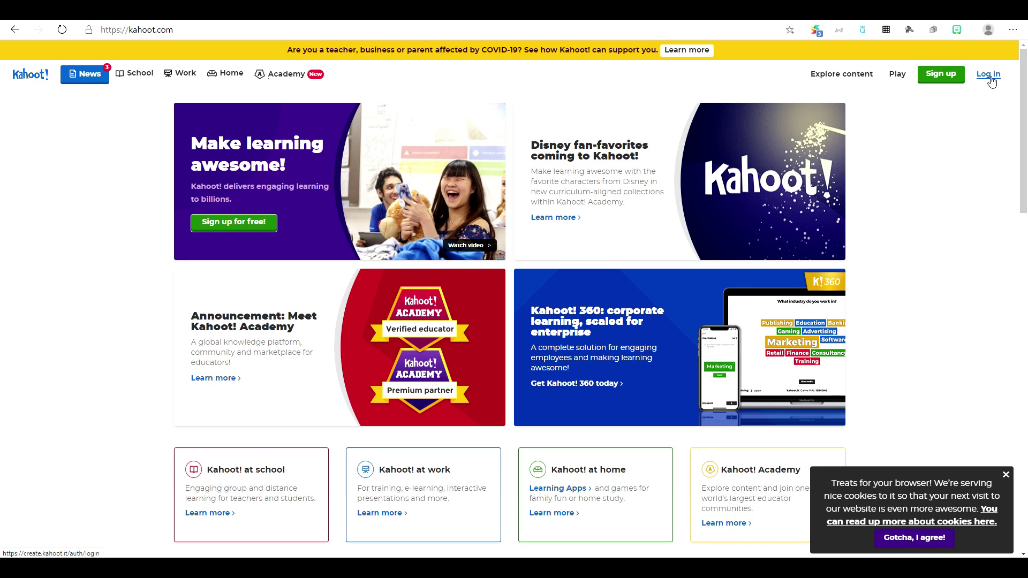
- Start signing up for an account, with Teacher as the account type and School as the workplace
left_click(947, 85)
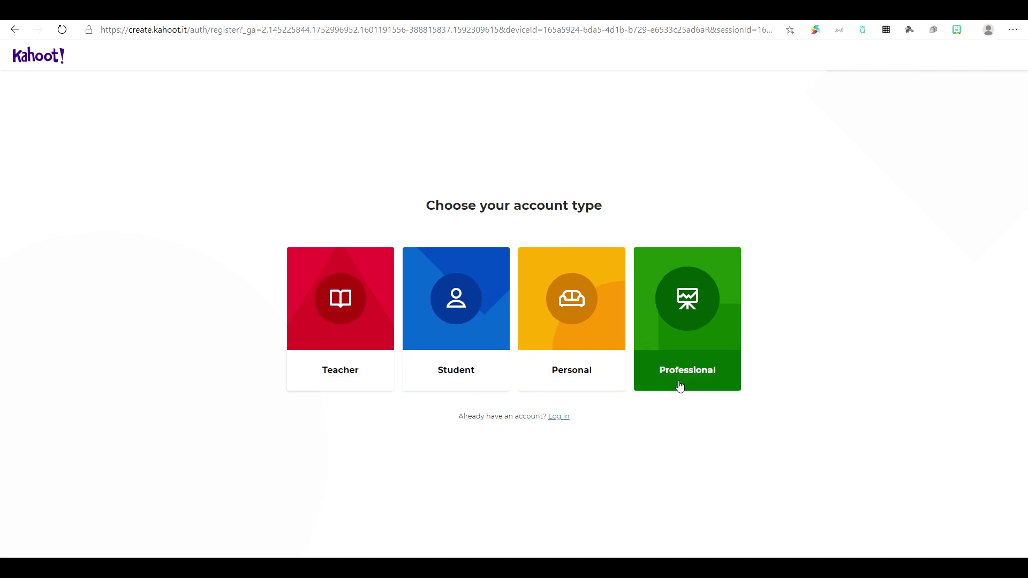
left_click(337, 382)
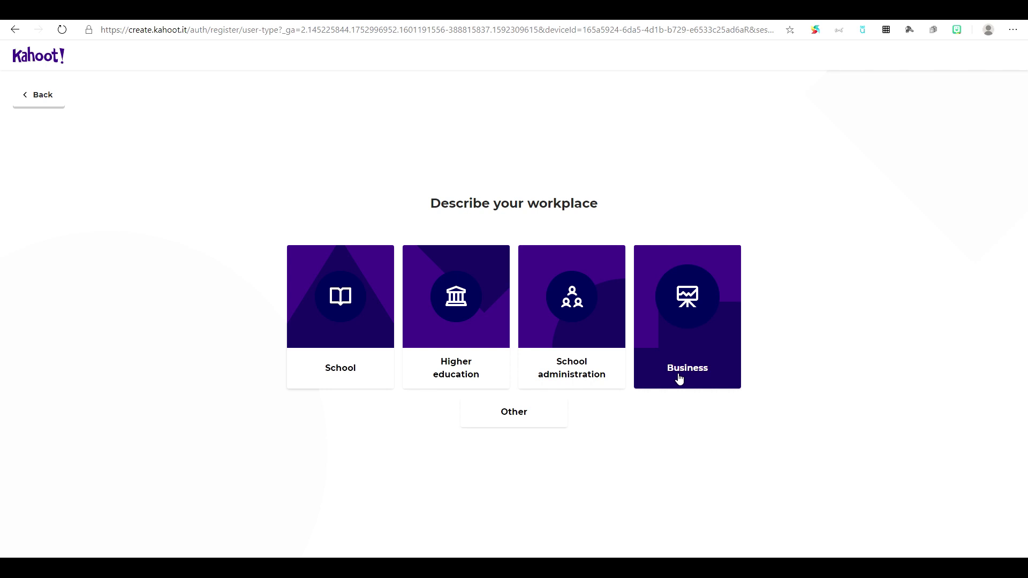
left_click(359, 369)
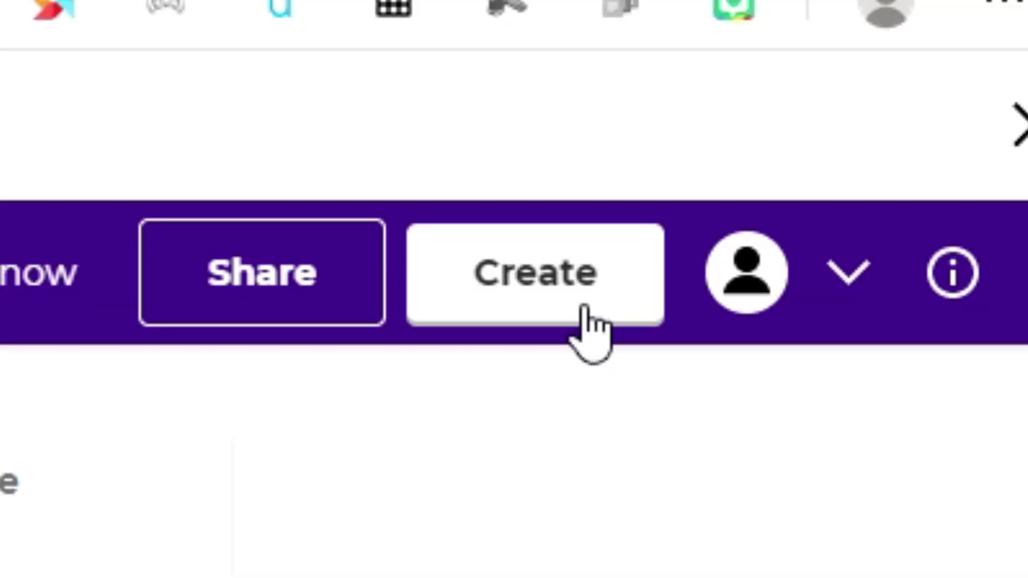
- Create a new blank kahoot without using a template
left_click(583, 310)
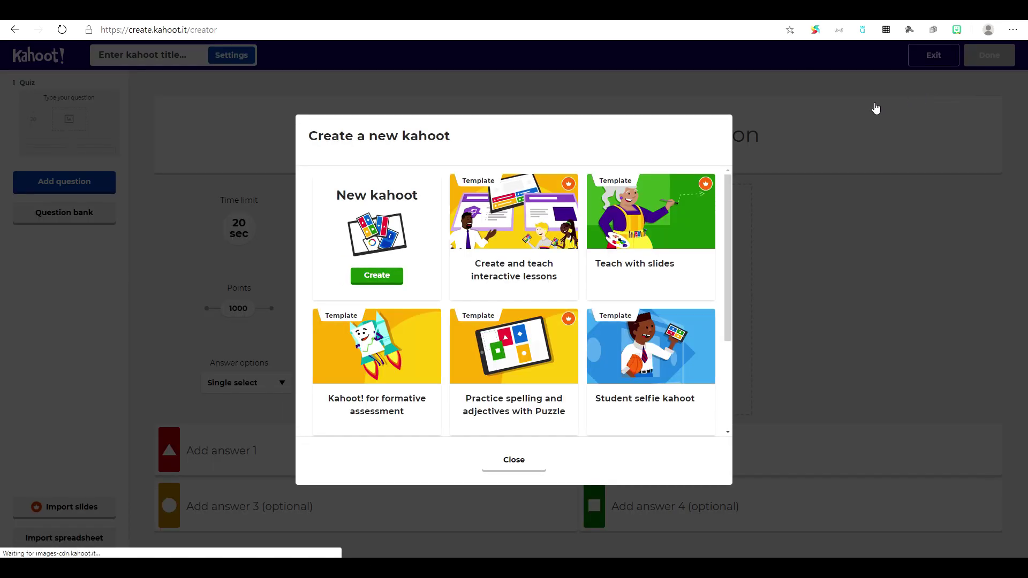
left_click(393, 276)
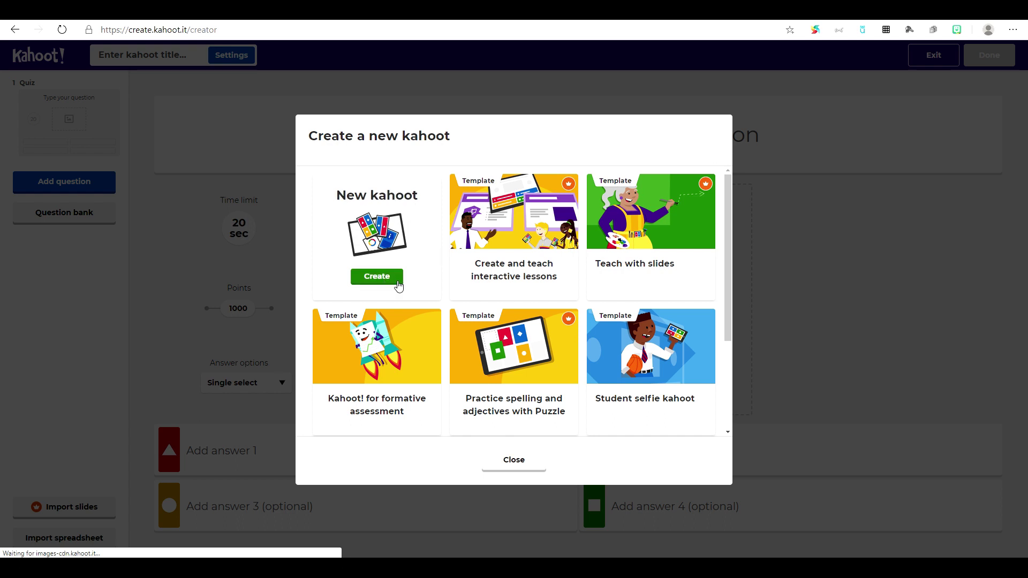
left_click(398, 285)
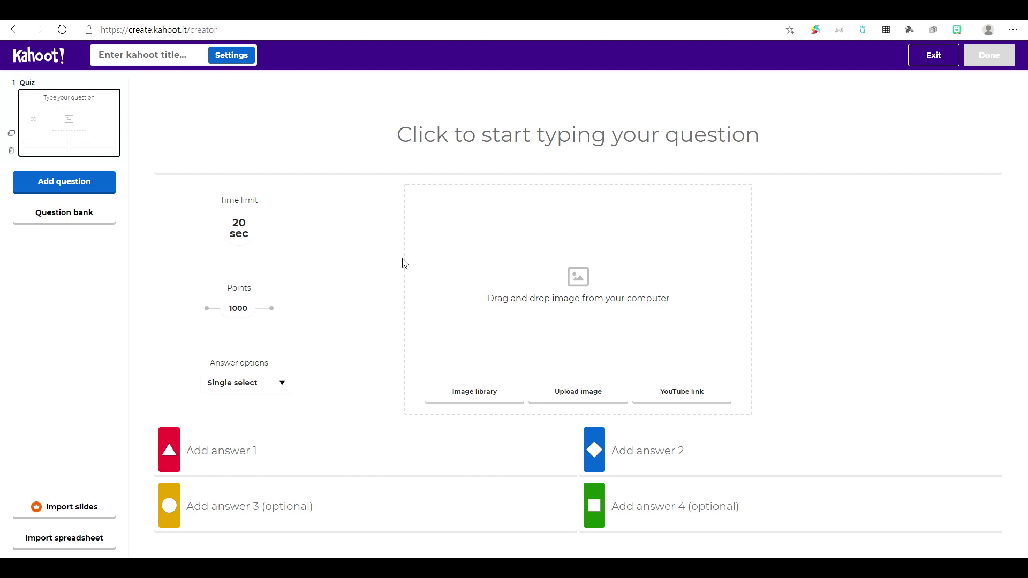
left_click(407, 132)
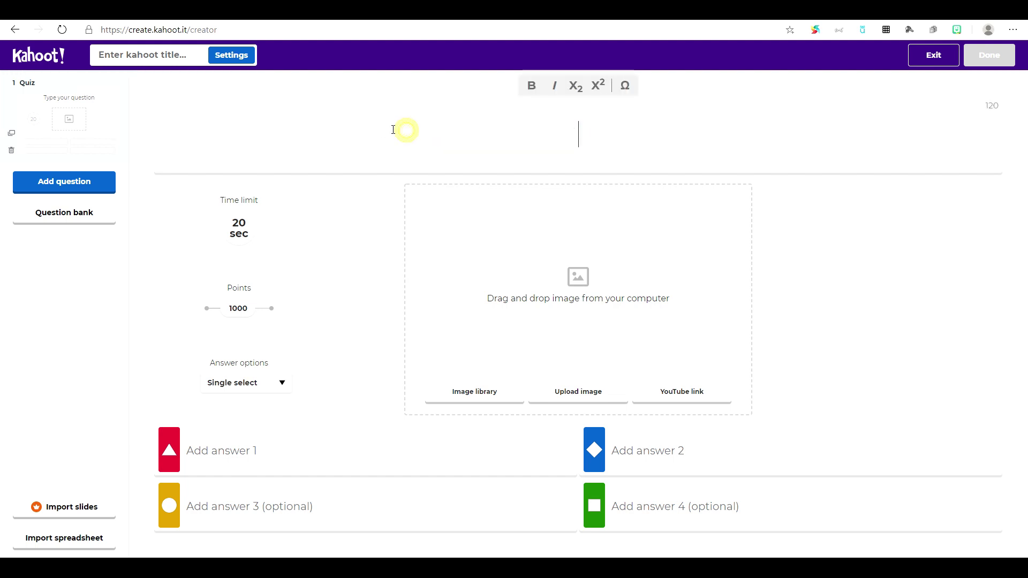
left_click(610, 138)
left_click(506, 136)
left_click(262, 235)
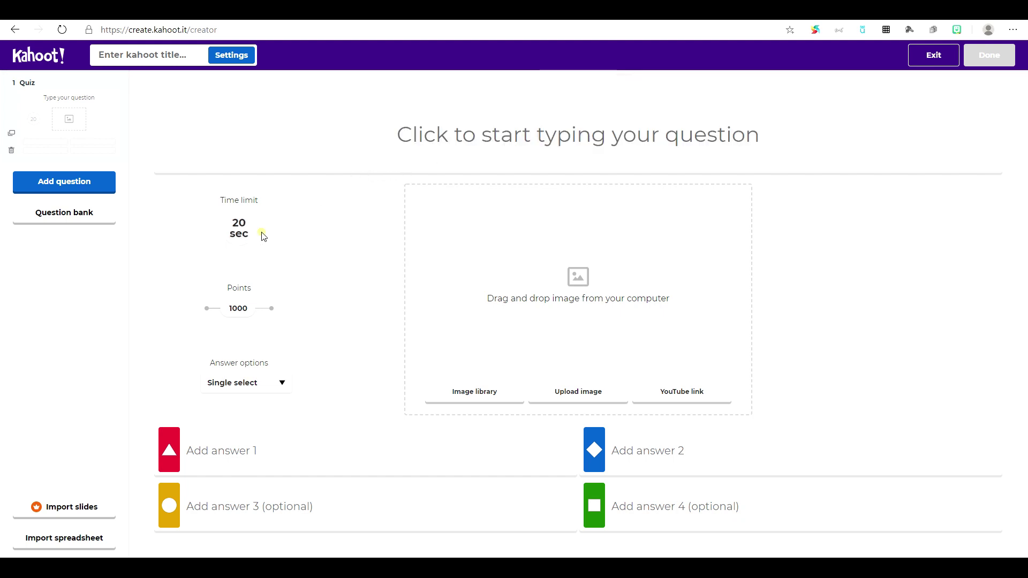
- Set the first question's points to 2000, keeping the 20-second time limit and single-select answers
left_click(248, 236)
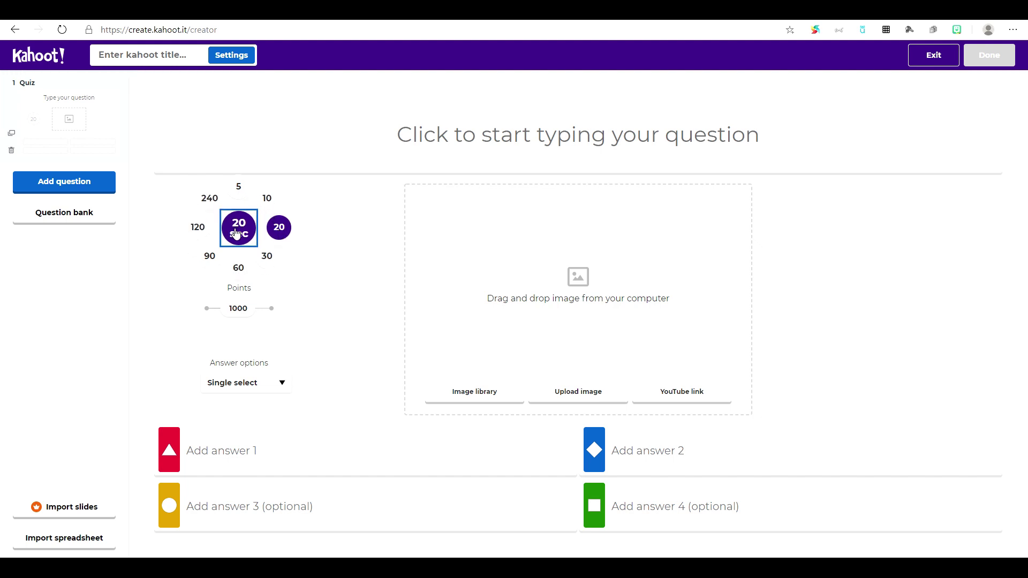
left_click(237, 233)
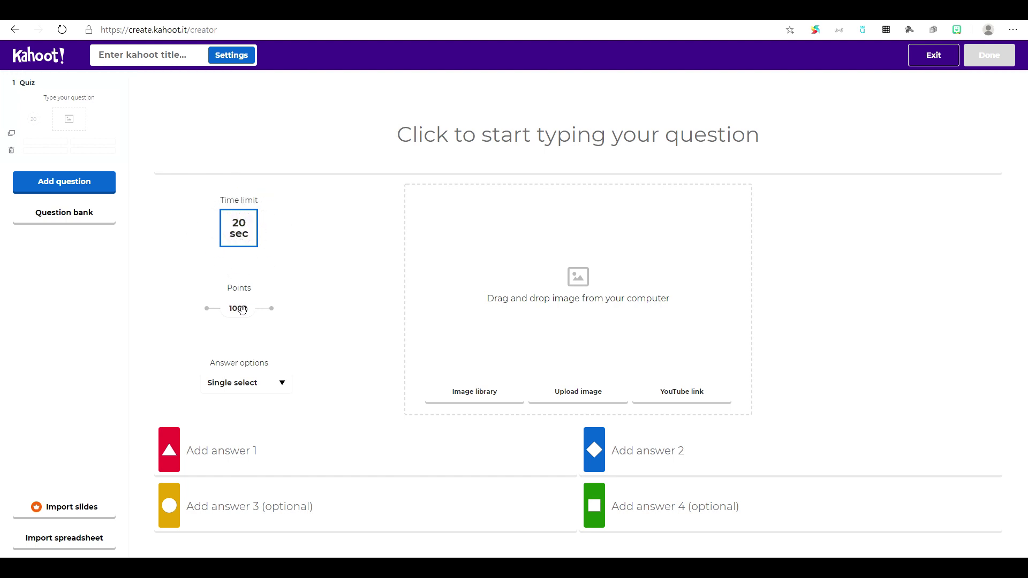
left_click_drag(244, 313, 270, 306)
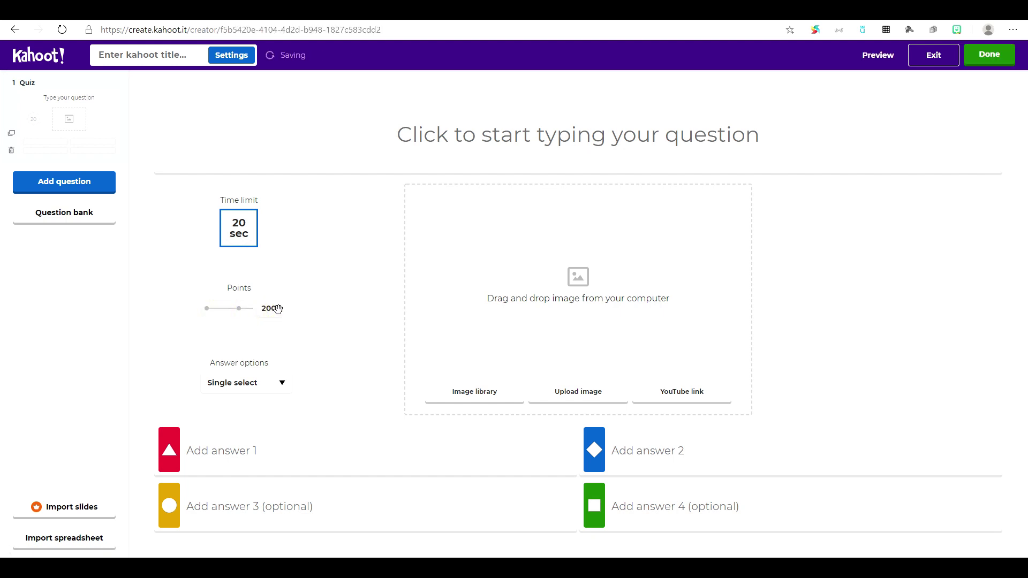
left_click(276, 312)
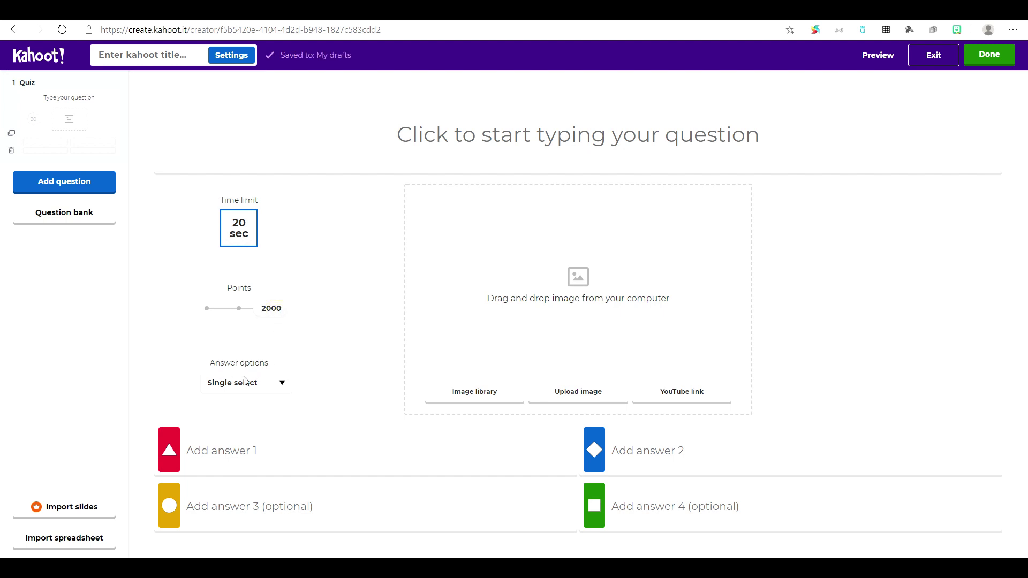
left_click(280, 384)
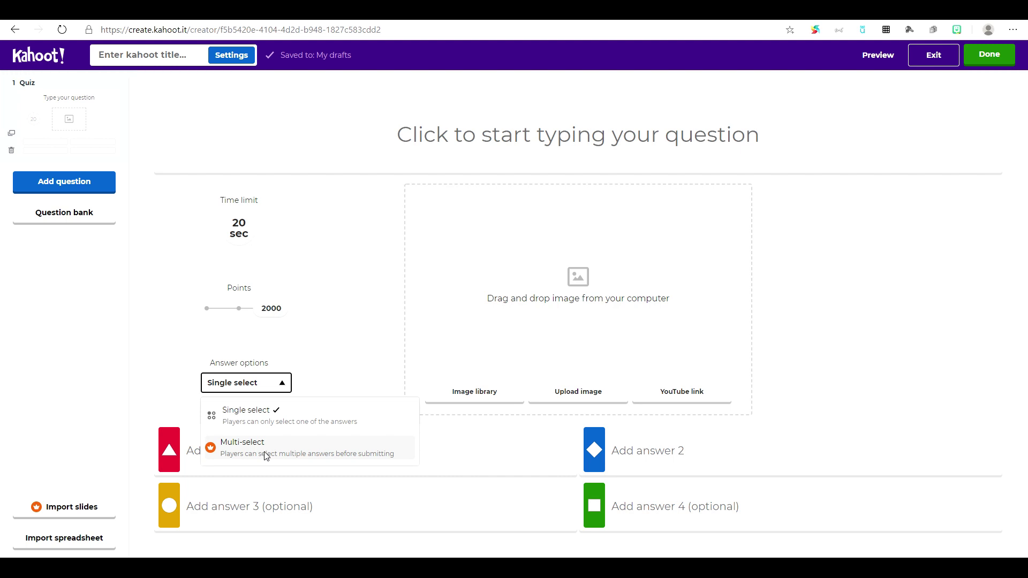
left_click(296, 420)
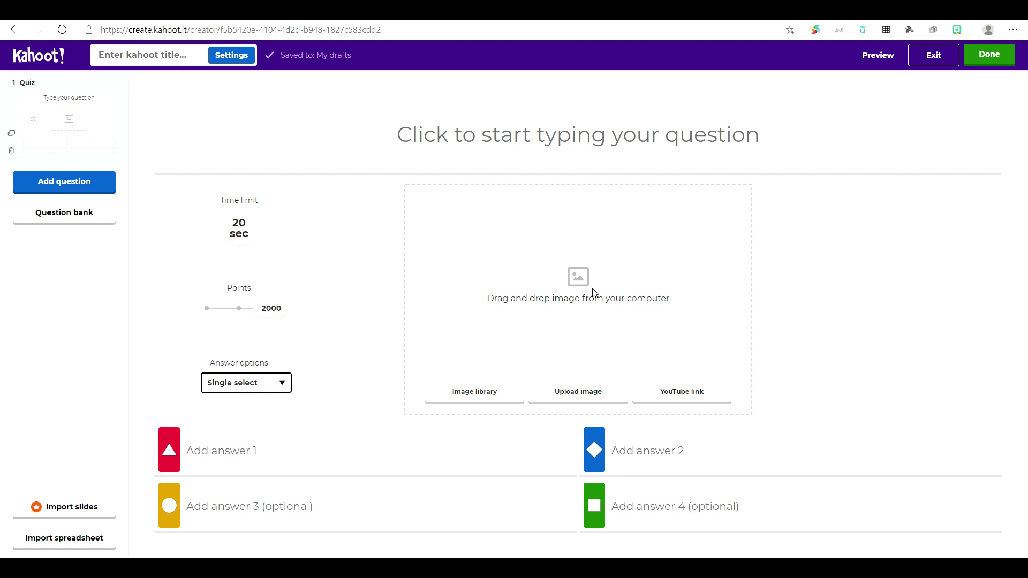
- Browse the Animals, Arts and Business categories of the image library and close it without choosing an image
left_click(494, 391)
left_click(511, 399)
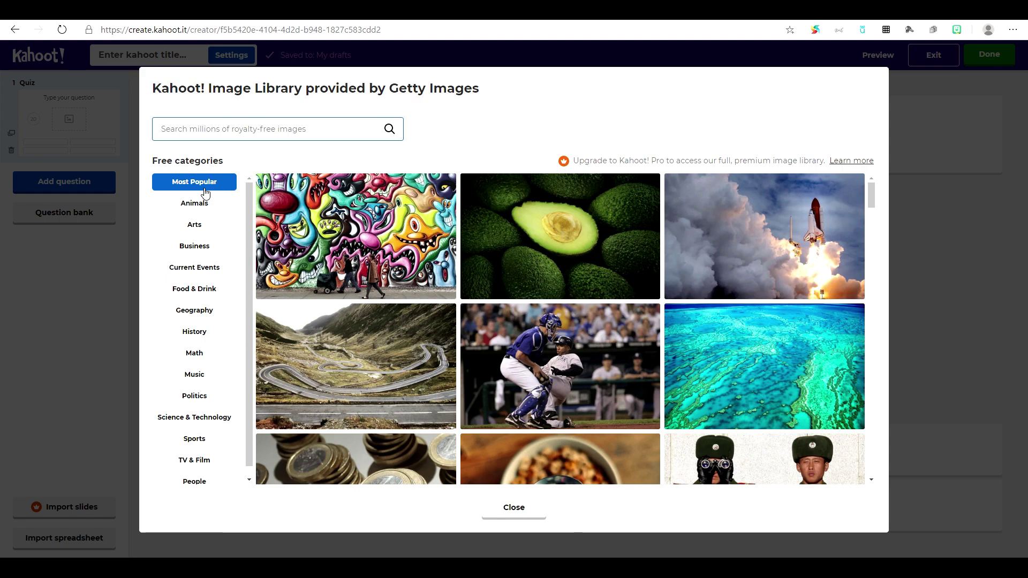
left_click(221, 206)
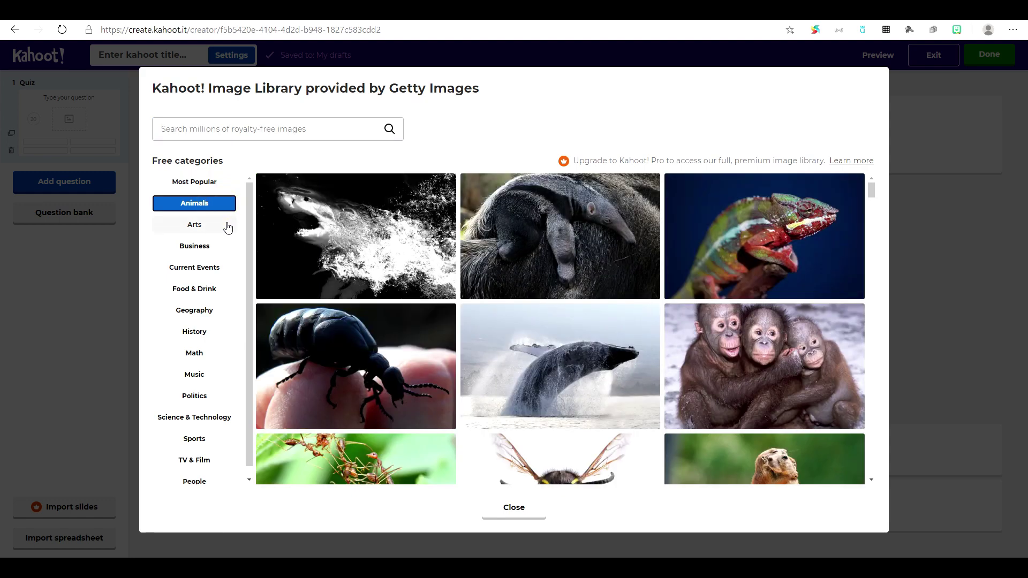
left_click(227, 228)
left_click(223, 245)
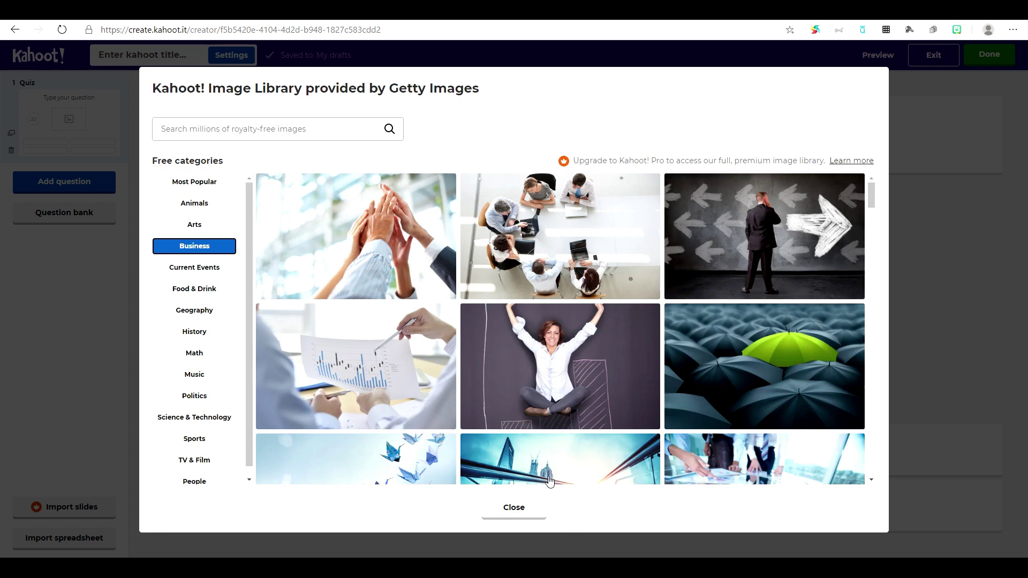
left_click(532, 507)
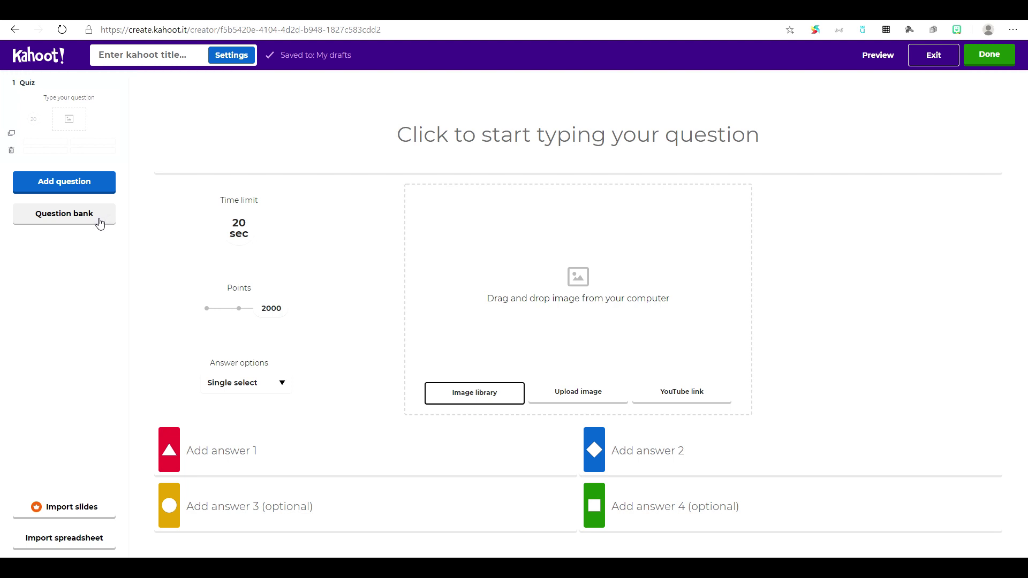
- Search the question bank for "what is the capital of the philippines" and add the question whose choices include Manila, Tagbilaran City and Vigan City
left_click(100, 223)
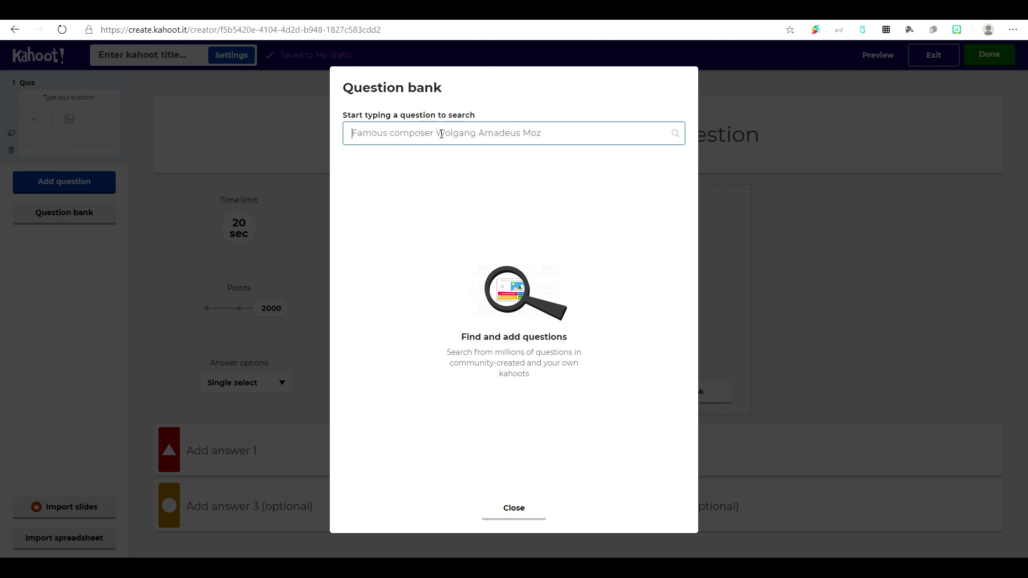
type("wh")
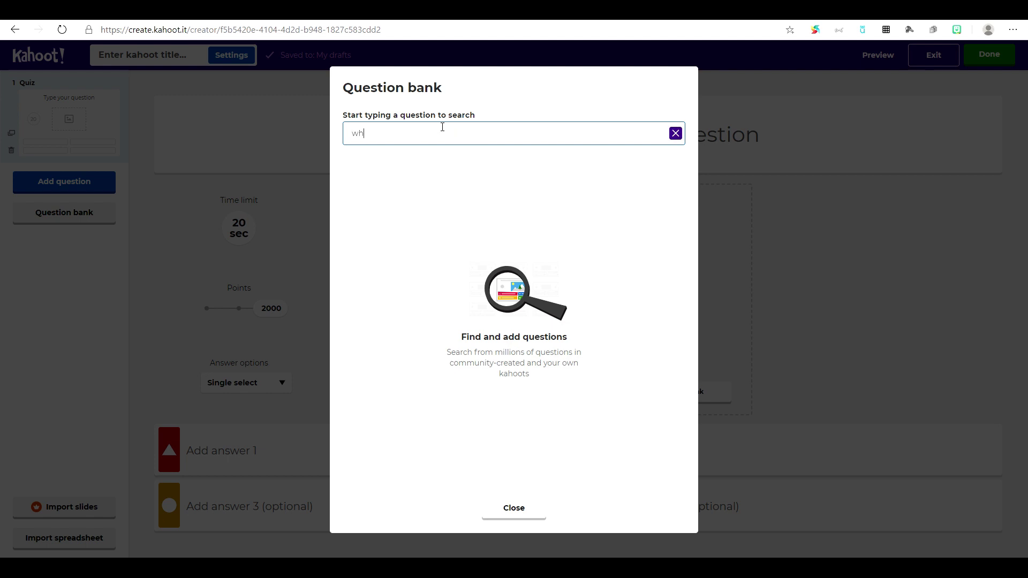
type("at is the capital of the ph")
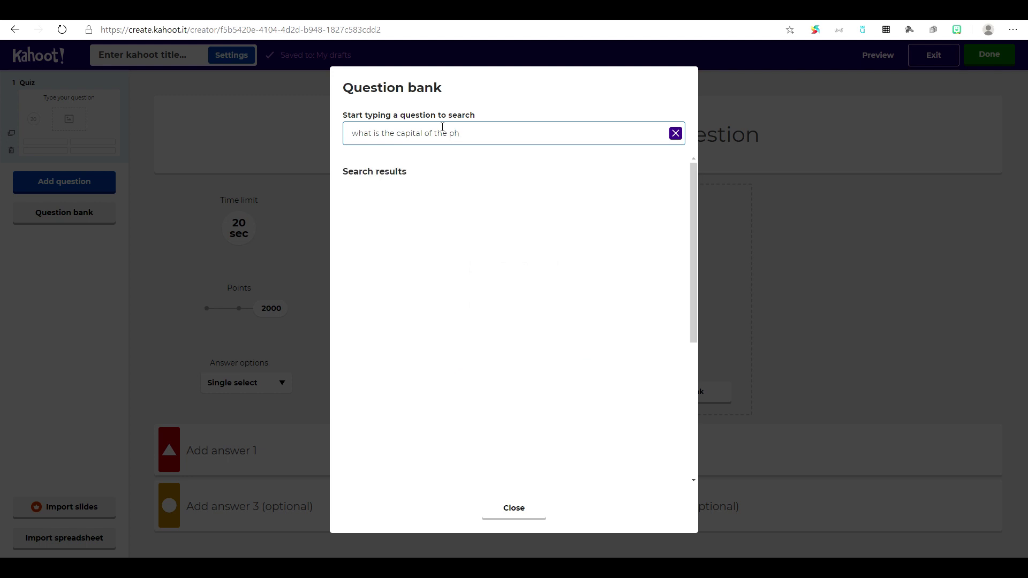
type("ines")
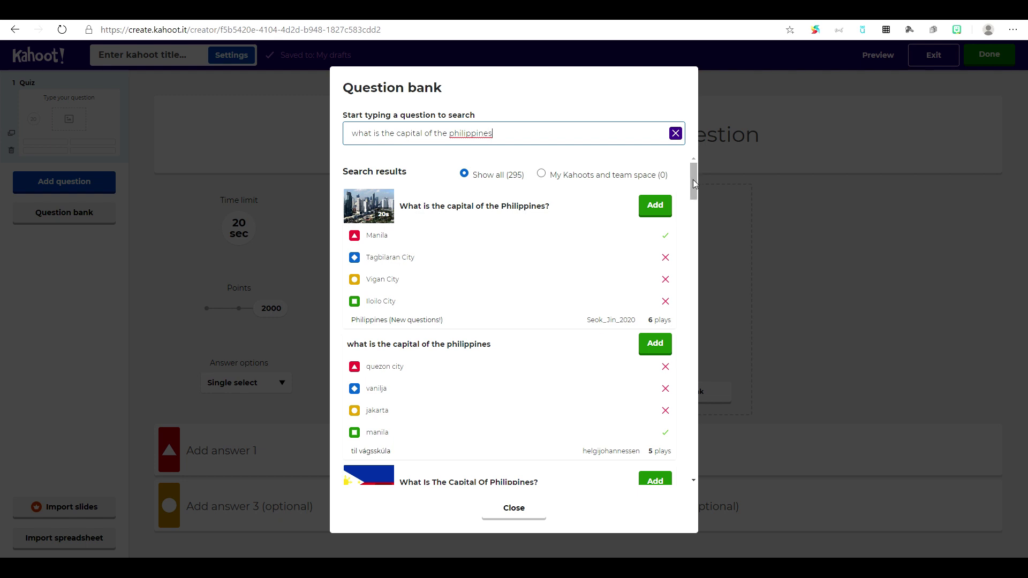
left_click_drag(693, 180, 709, 166)
left_click(449, 214)
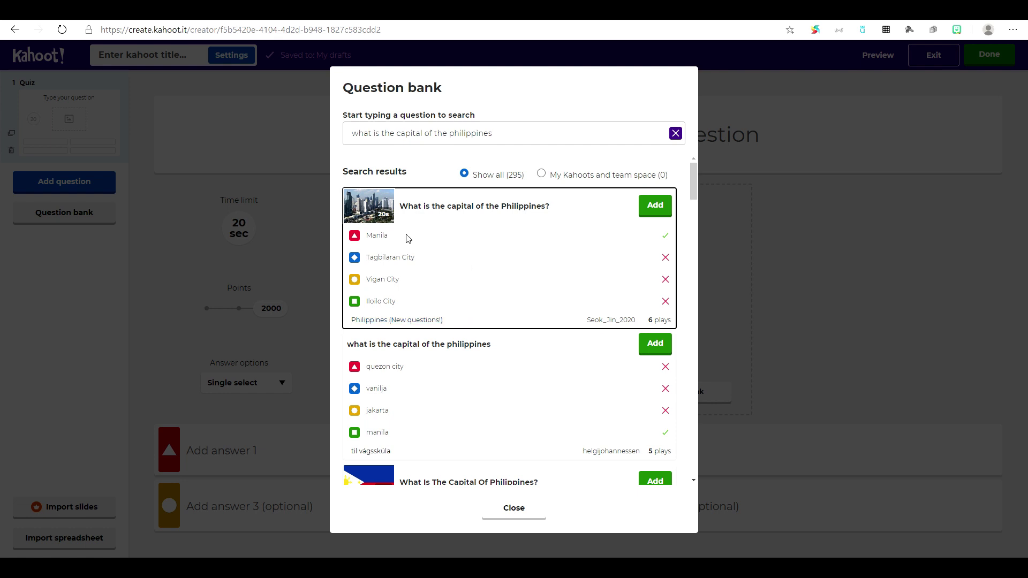
left_click(666, 213)
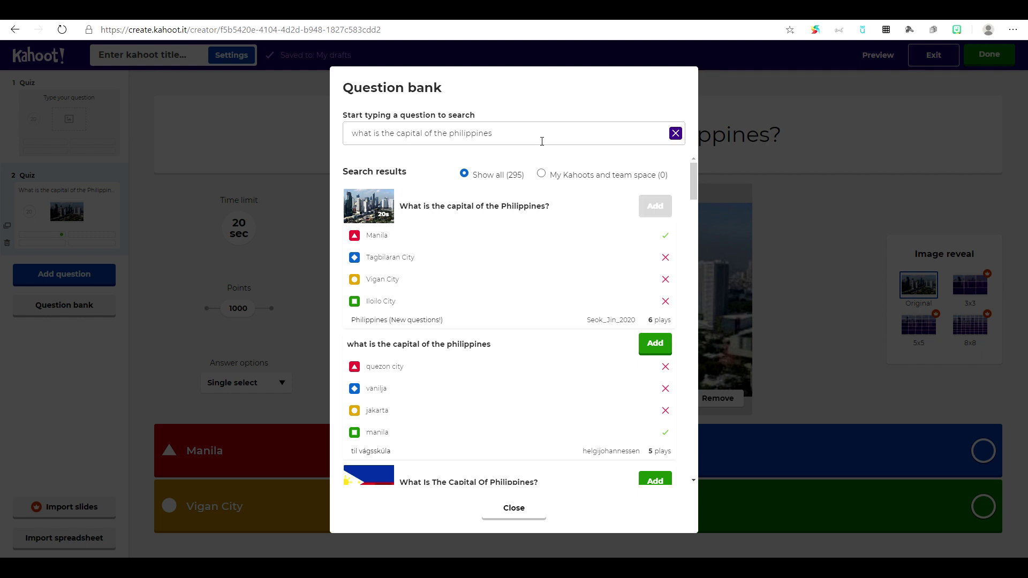
- Search the question bank for "philippines" instead and add the question "Over 80% of the Philippines are:"
left_click_drag(510, 136, 345, 134)
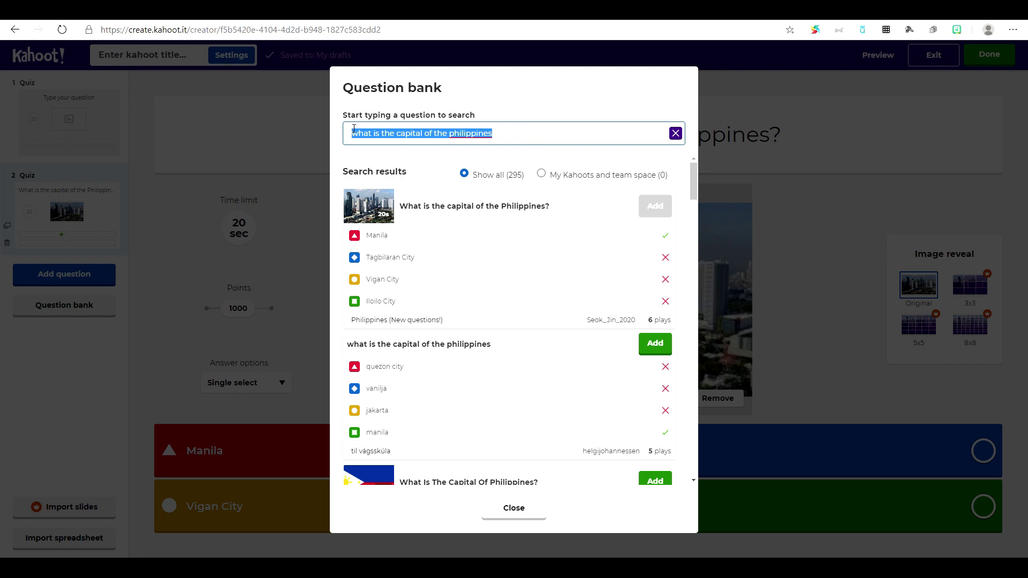
type("phi")
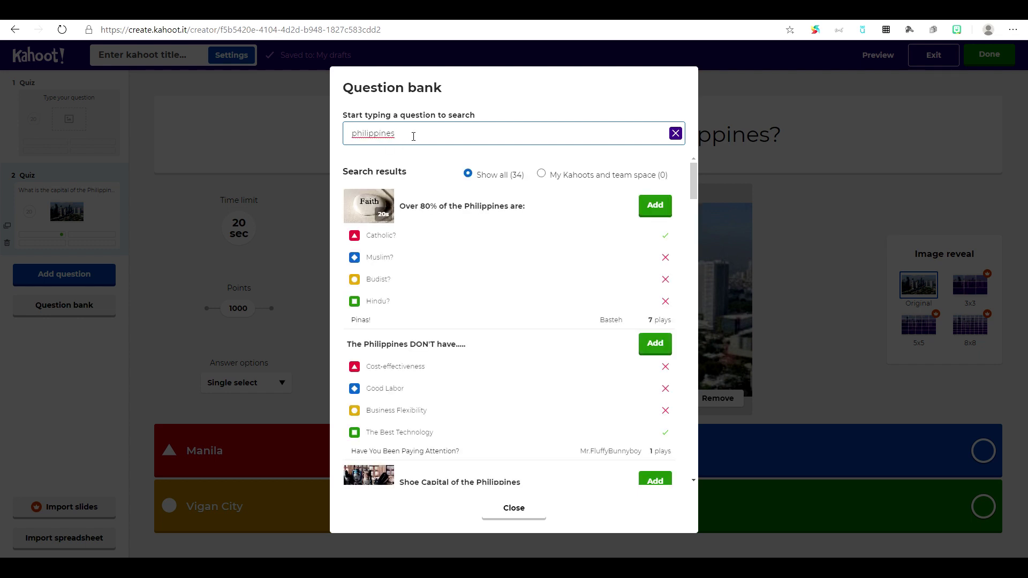
left_click(693, 182)
left_click_drag(692, 181, 697, 176)
left_click(658, 214)
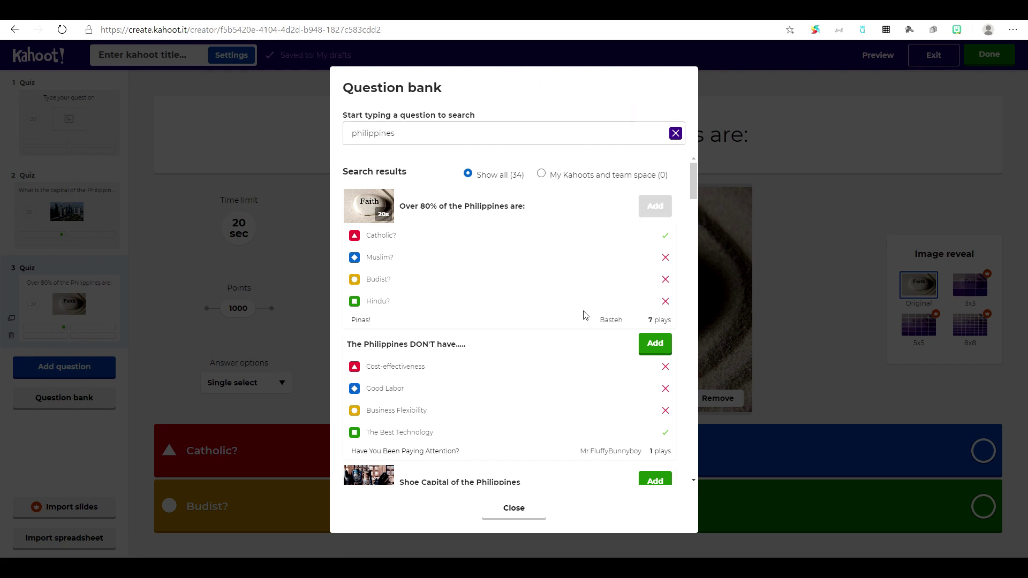
- Add the questions "Shoe Capital of the Philippines" and "Proposed 2020 budget of the Philippines" from the search results
left_click_drag(694, 190, 696, 222)
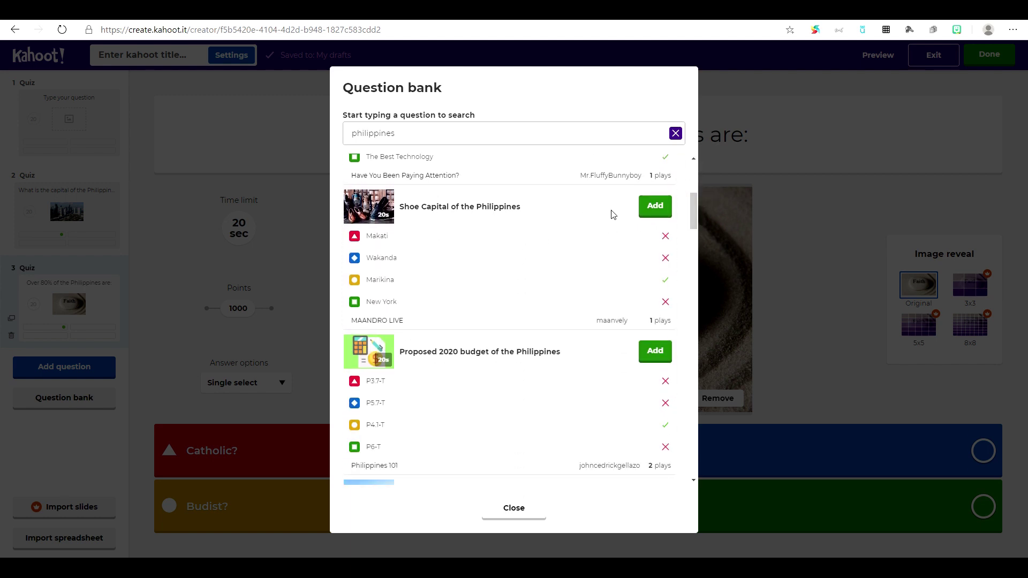
left_click(667, 216)
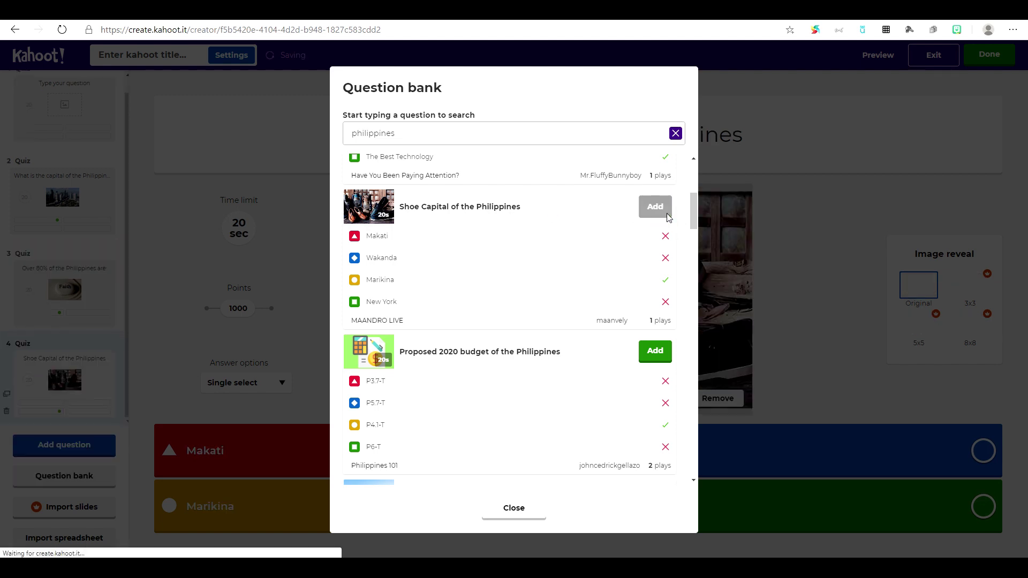
scroll(695, 221, "down", 2)
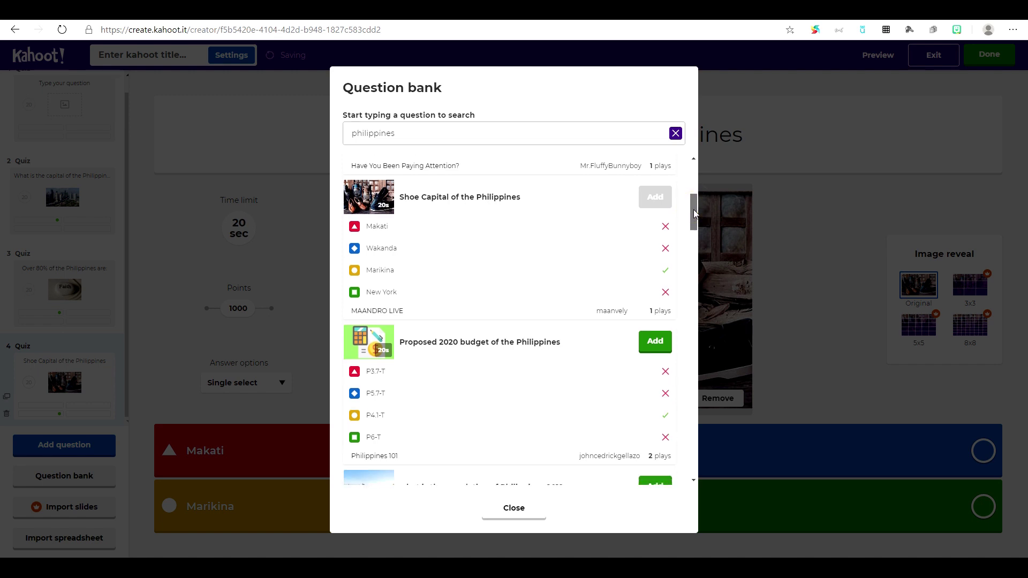
scroll(695, 221, "down", 2)
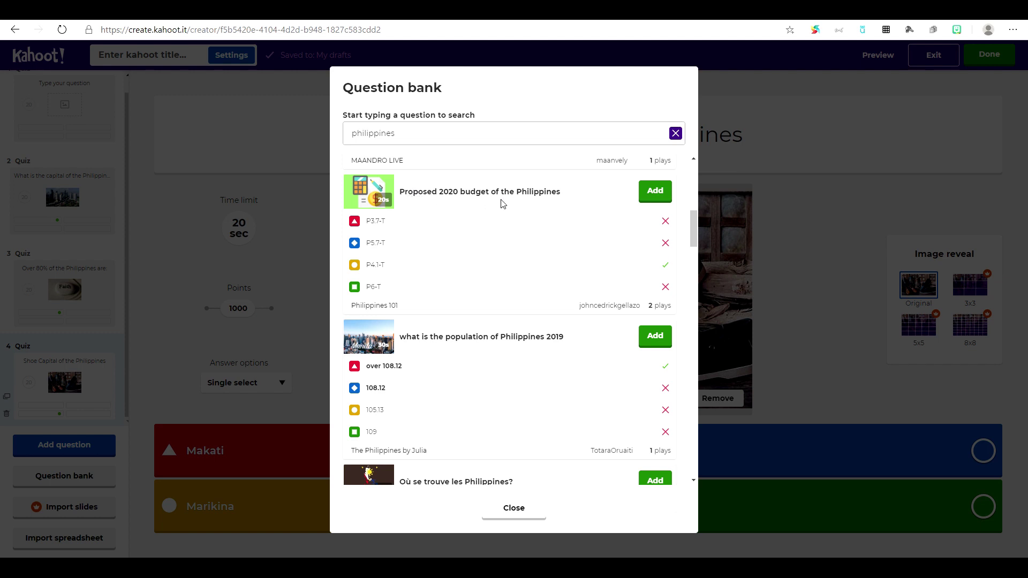
left_click(662, 199)
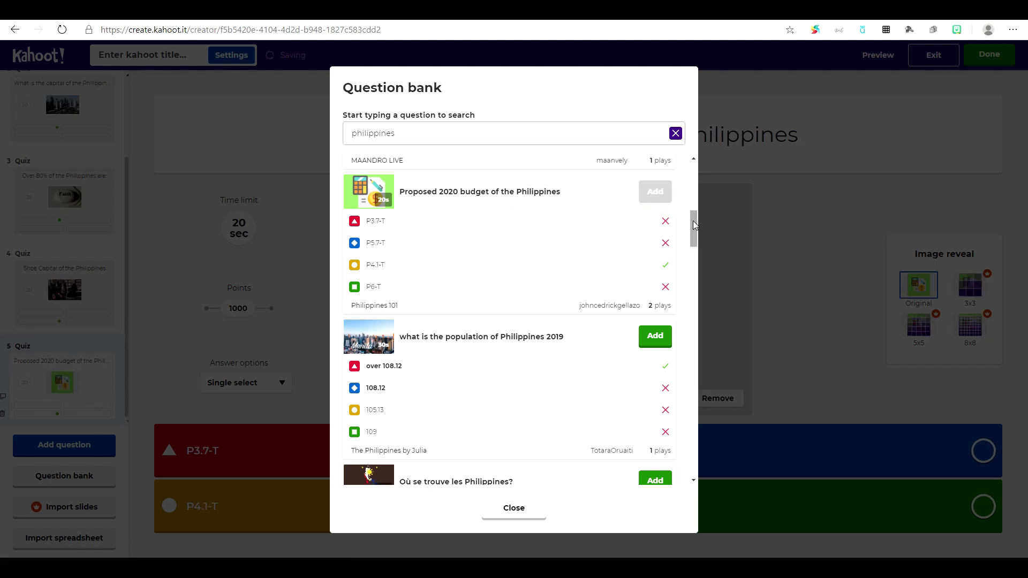
- Add the question "what is the population of Philippines 2019" from the search results and close the question bank
left_click_drag(695, 214, 696, 241)
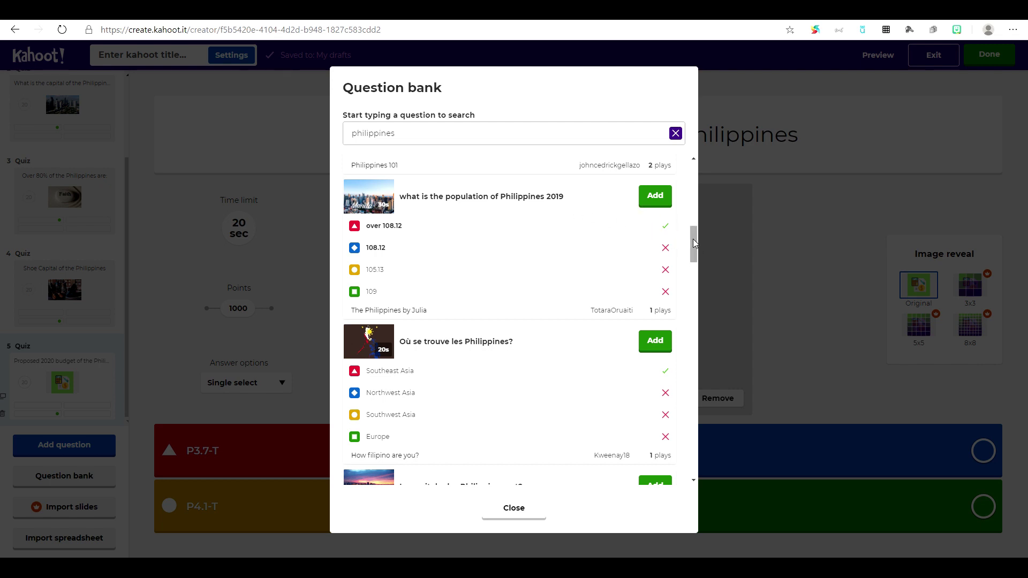
left_click(662, 199)
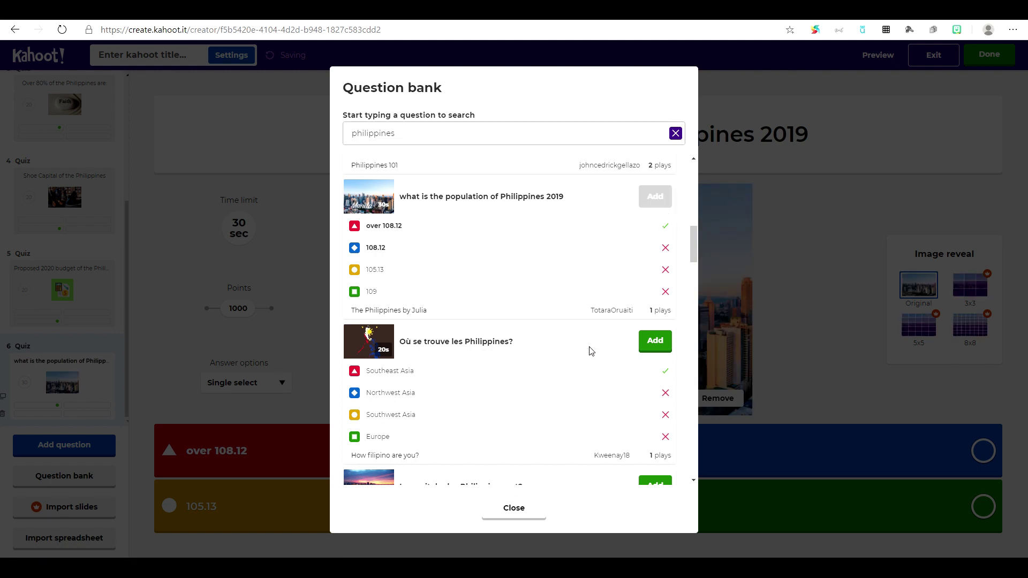
left_click(540, 513)
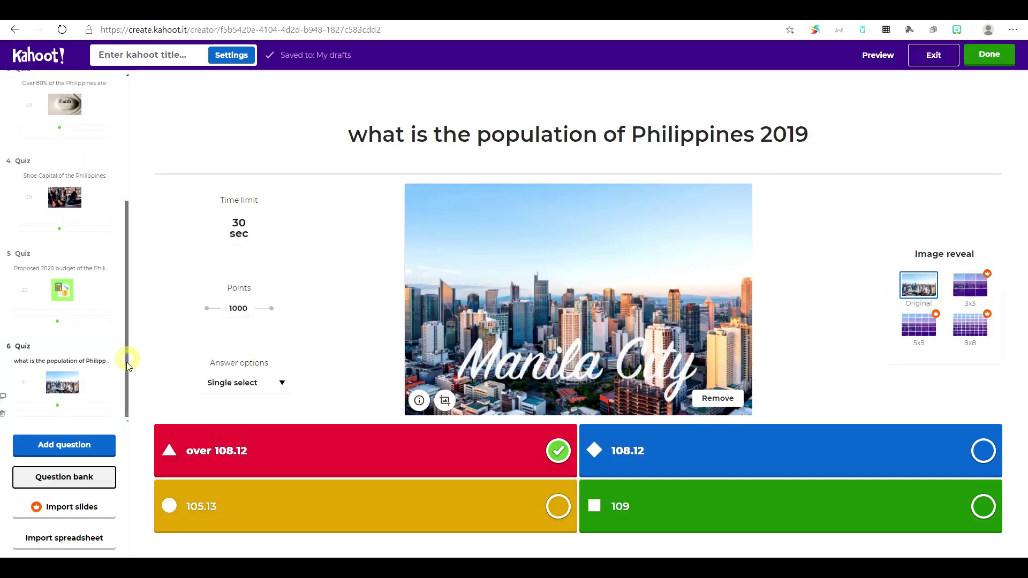
- Review the added questions one by one, from the population question back to the capital question, checking their images and answers
left_click_drag(127, 362, 127, 354)
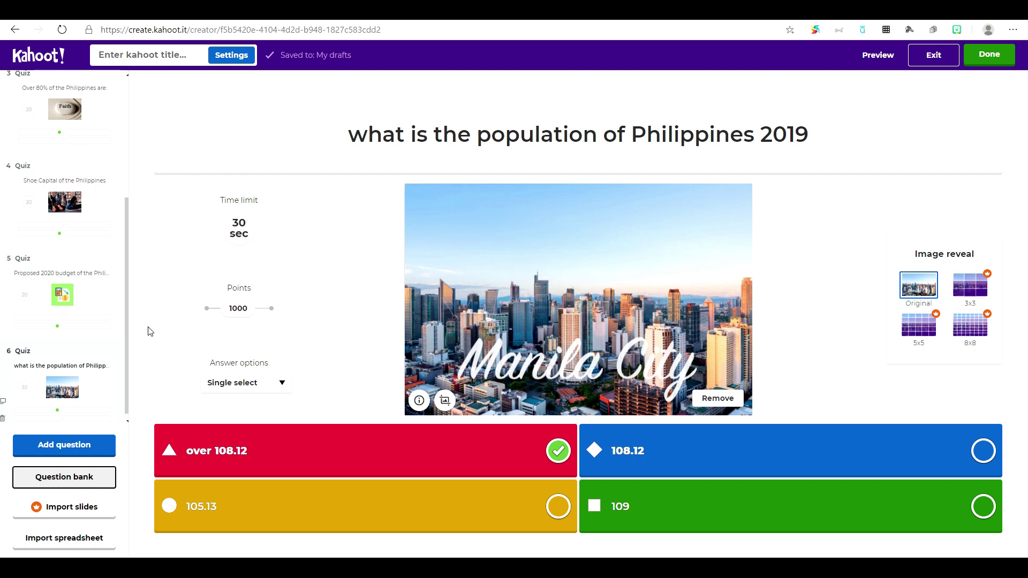
left_click(126, 352)
left_click(91, 310)
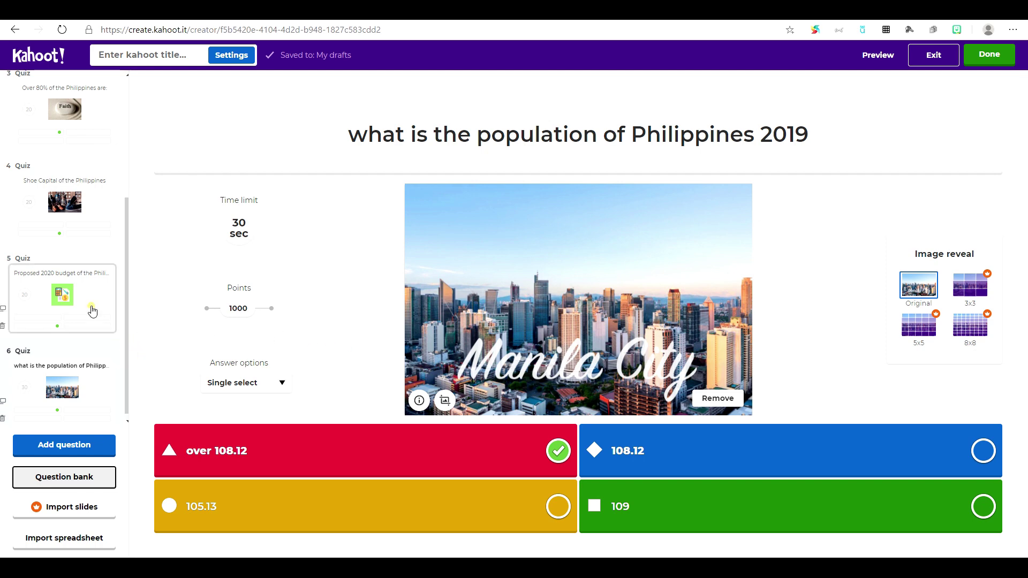
left_click(94, 380)
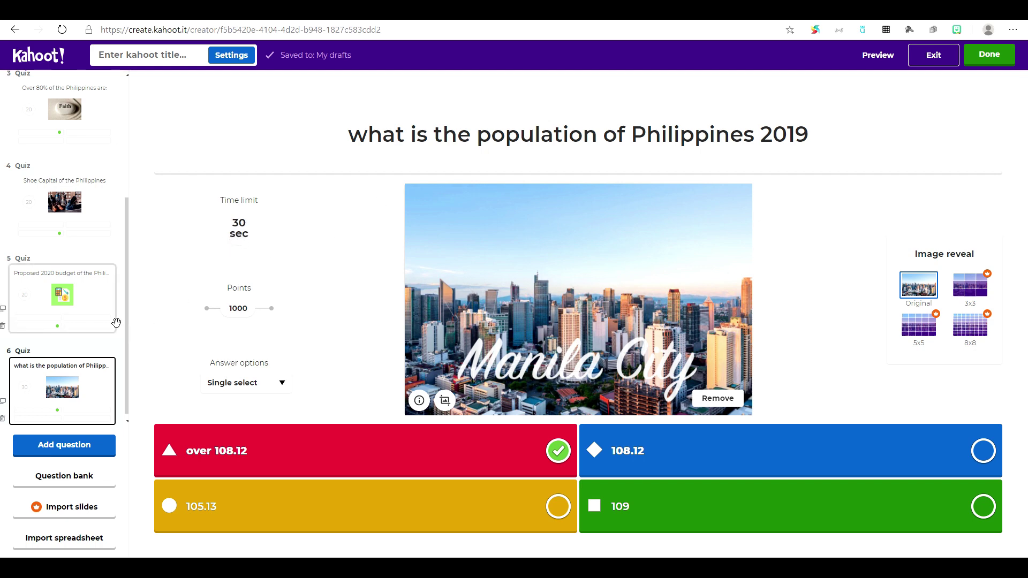
left_click(98, 323)
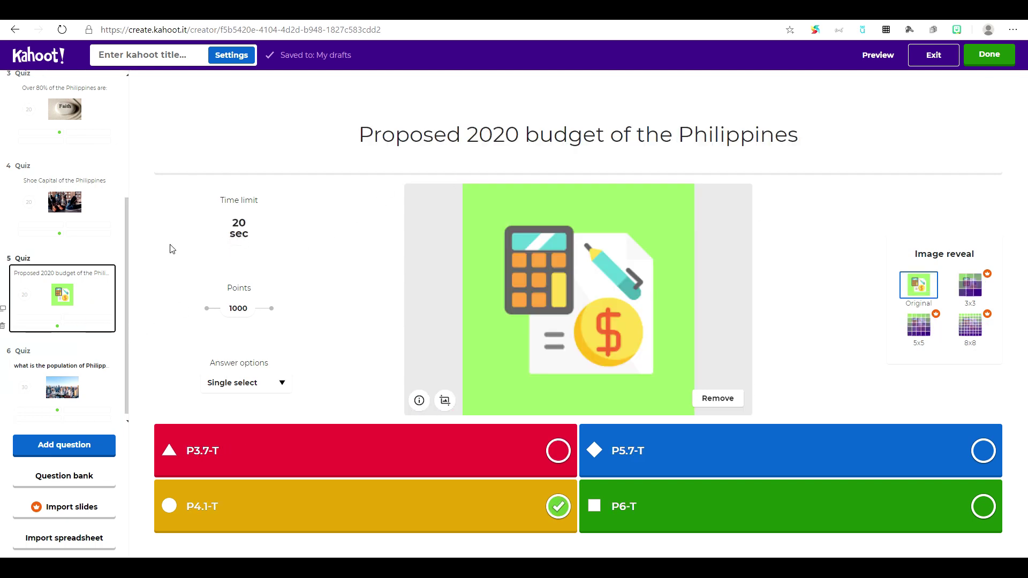
left_click(99, 223)
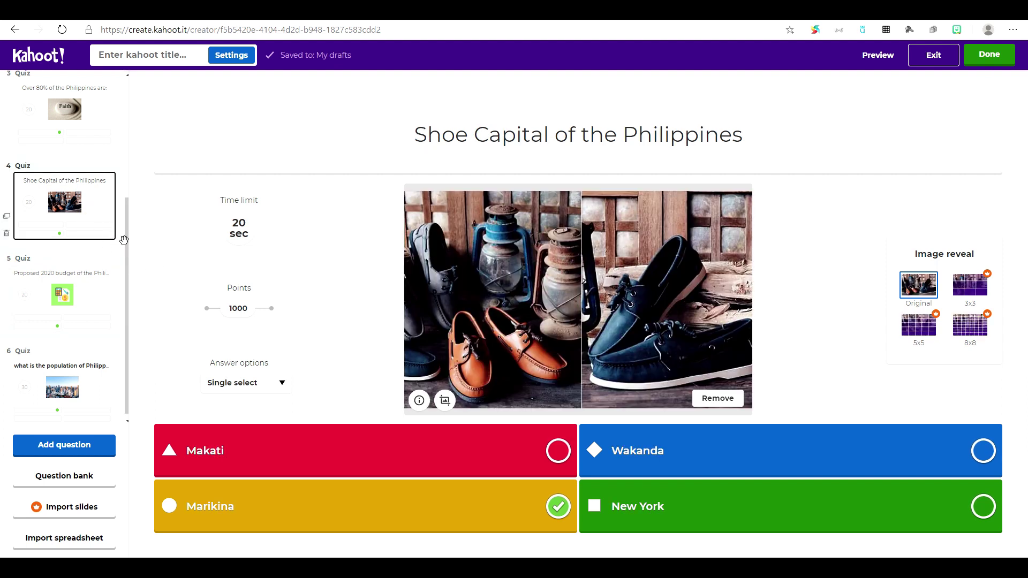
left_click_drag(125, 240, 130, 170)
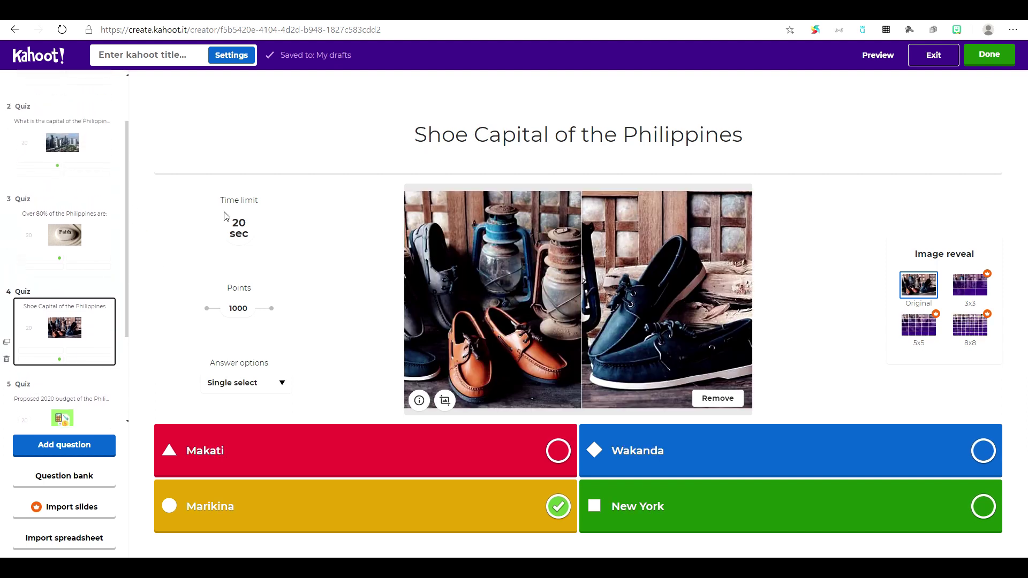
left_click(105, 248)
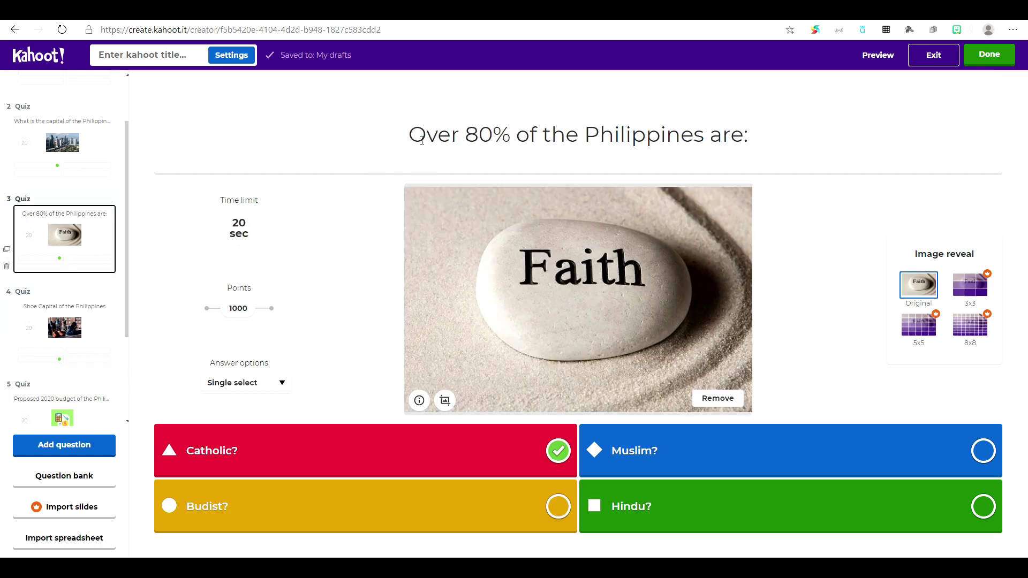
left_click(90, 142)
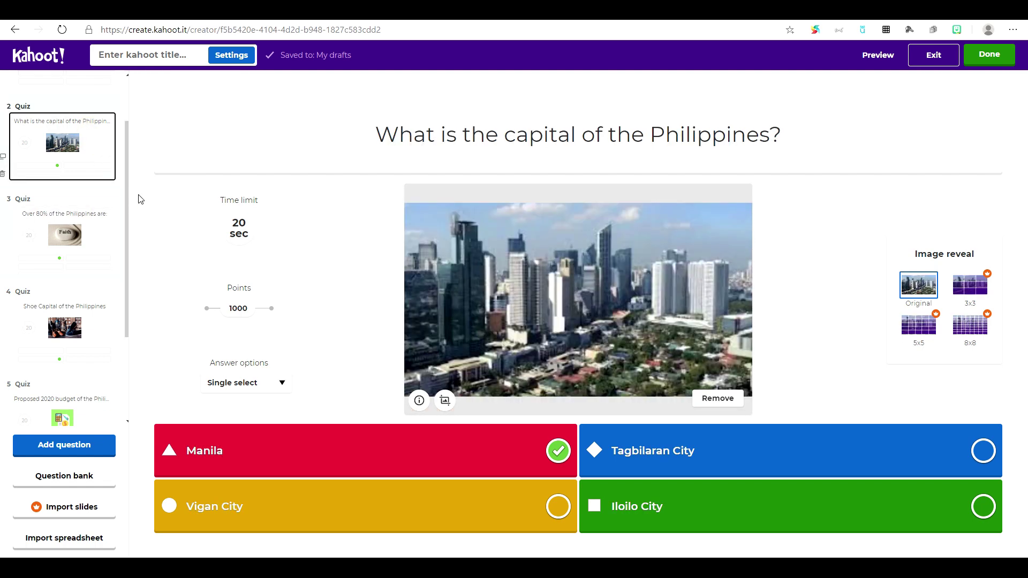
scroll(127, 241, "down", 3)
- Capitalize the first letter of the population question so it reads "What is the population of Philippines 2019"
left_click(64, 378)
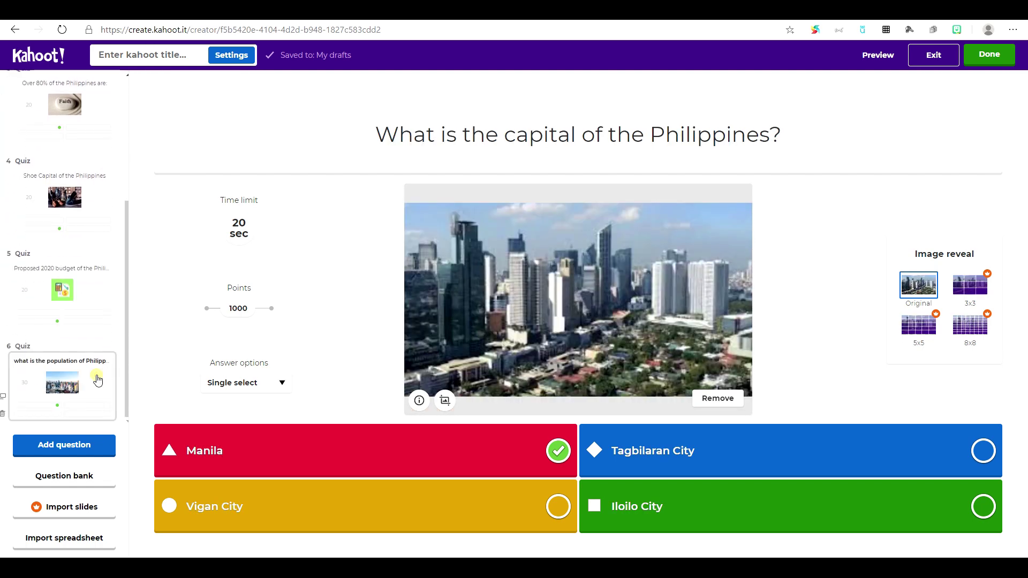
left_click(368, 130)
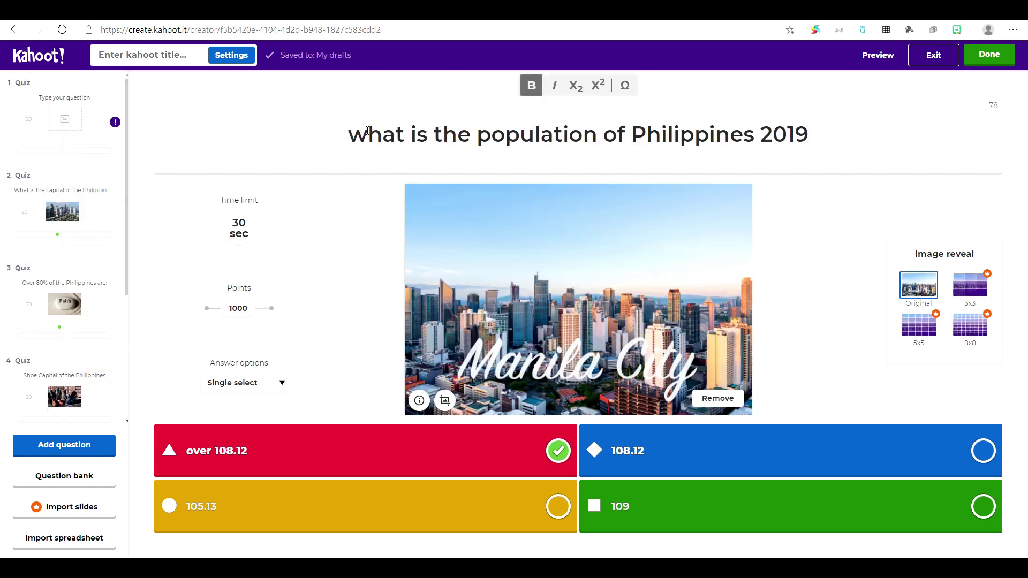
key("BackSpace")
type("W")
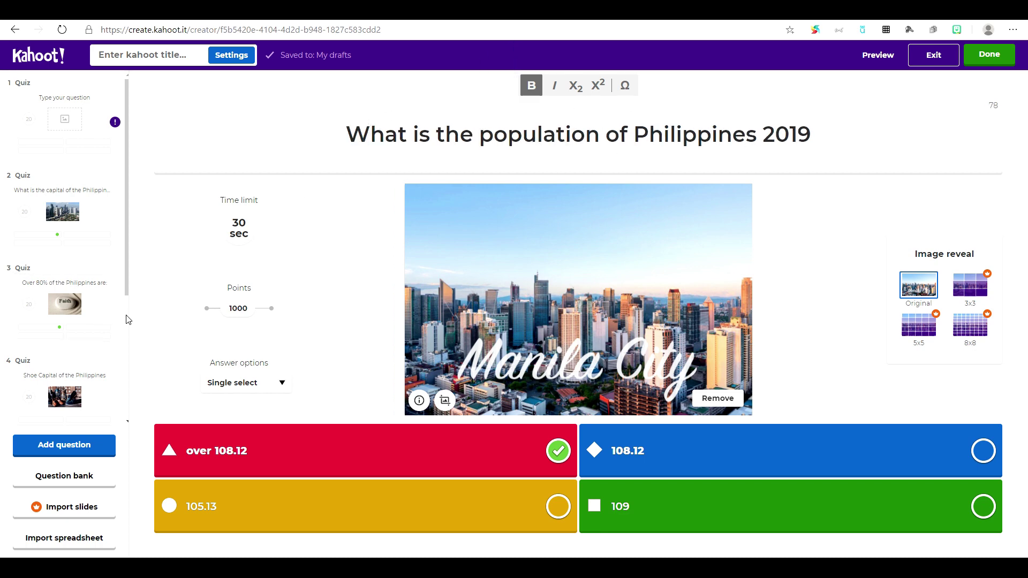
- Delete the empty first question from the quiz
left_click_drag(127, 290, 129, 272)
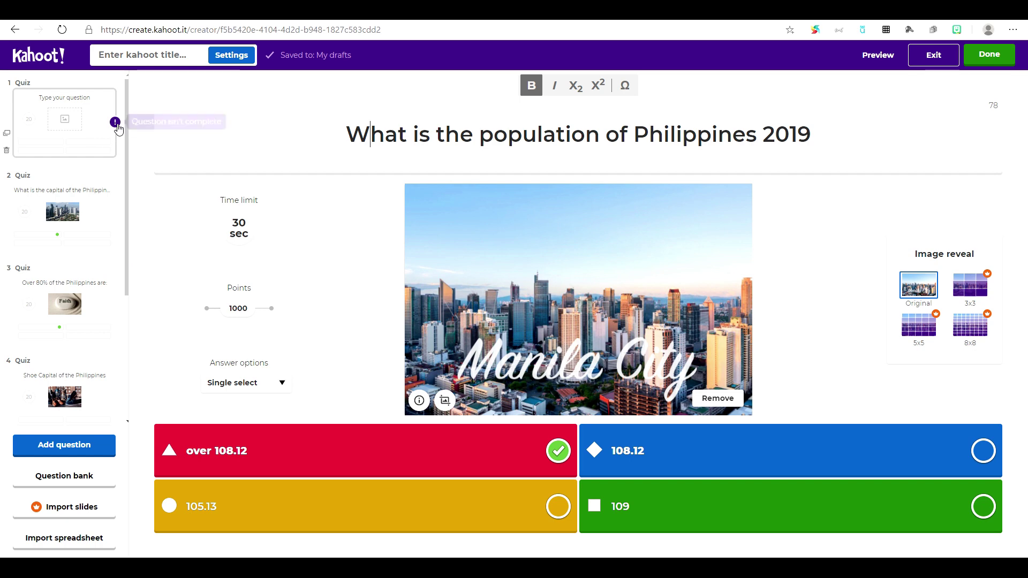
left_click(101, 140)
scroll(100, 140, "down", 4)
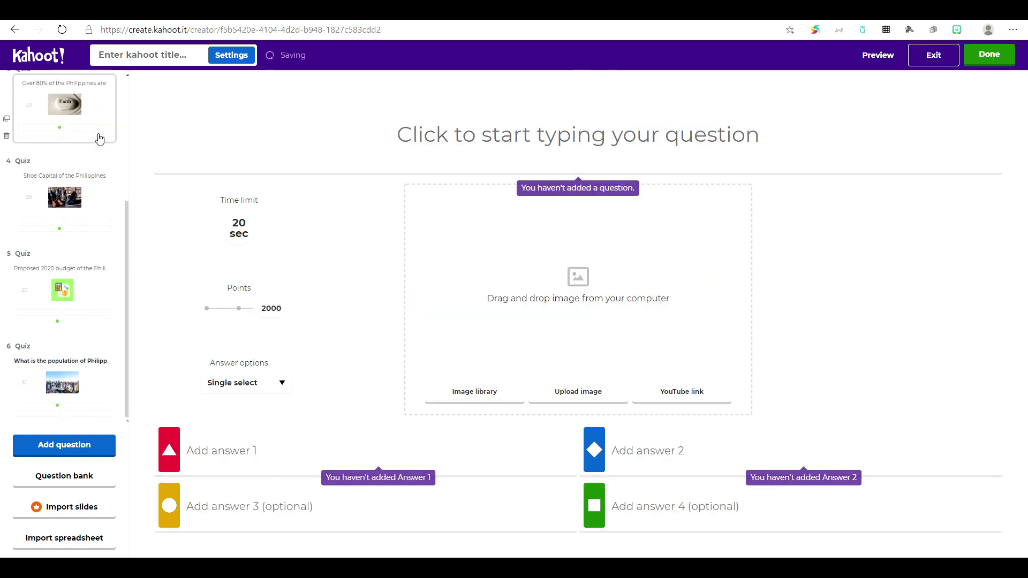
left_click_drag(131, 224, 132, 86)
left_click(133, 204)
left_click(127, 212)
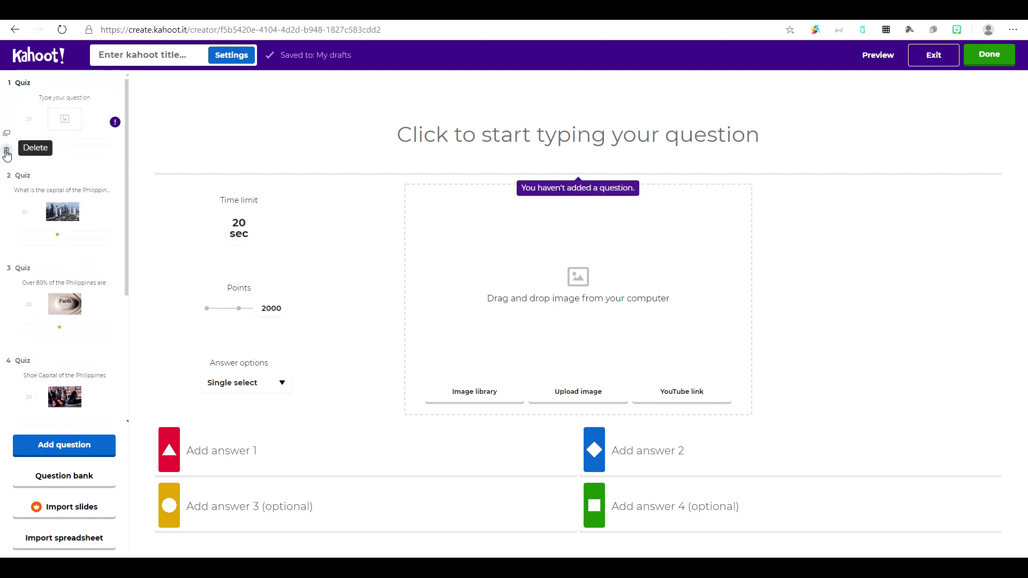
left_click(7, 151)
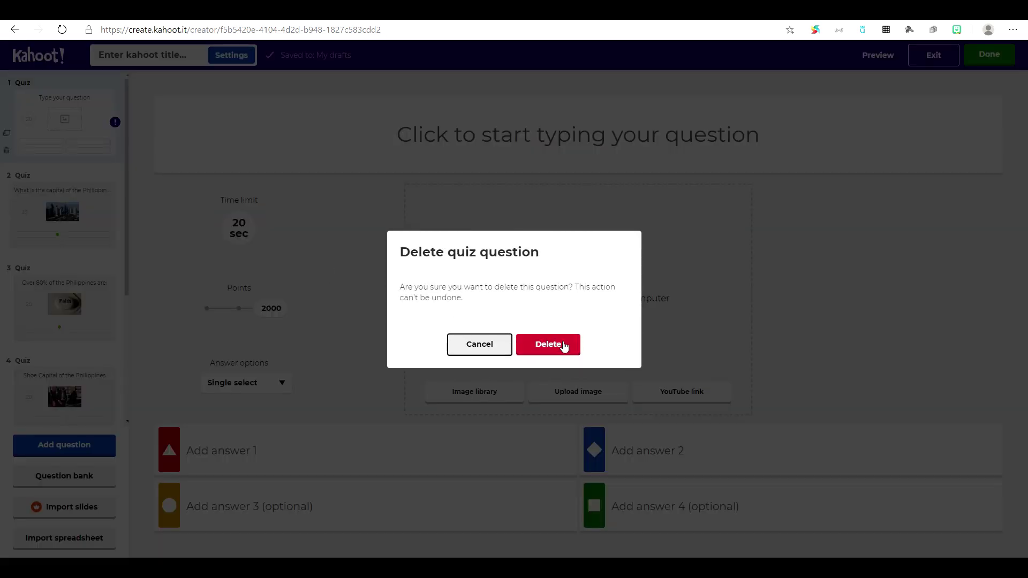
left_click(570, 346)
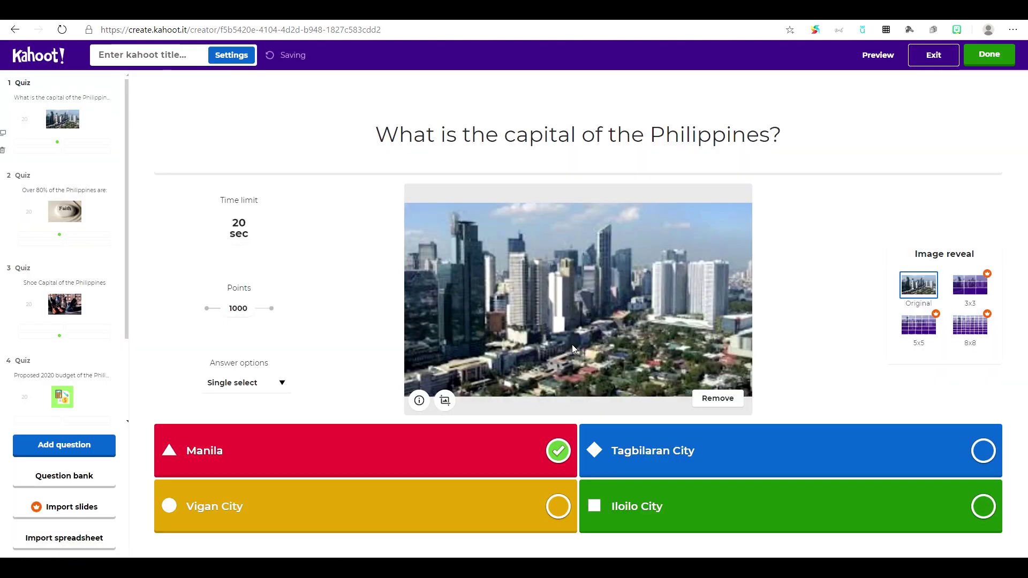
- Try the 3x3, 5x5 and 8x8 image reveals on the capital question's picture and leave it set to 3x3
left_click(104, 234)
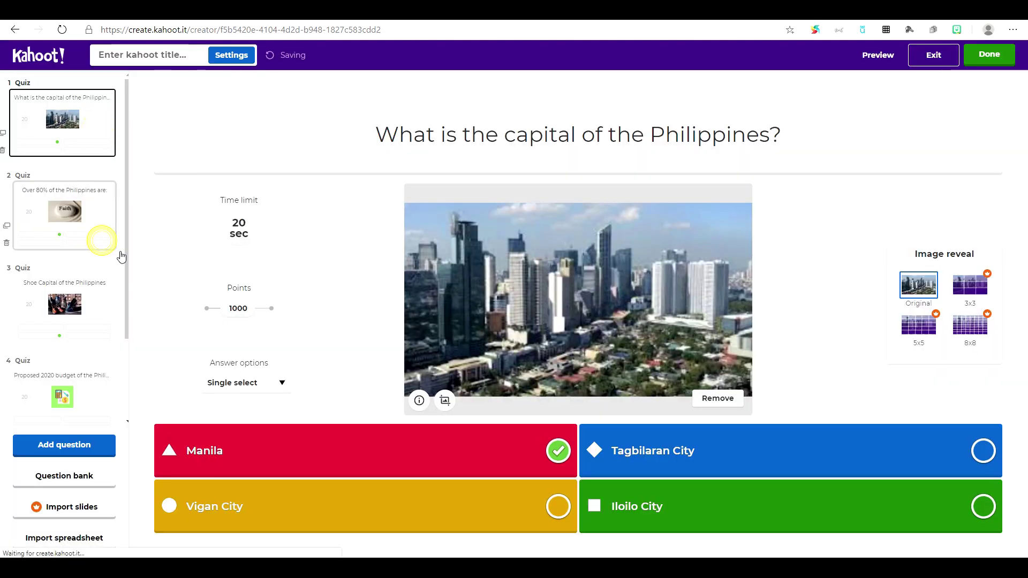
left_click(89, 140)
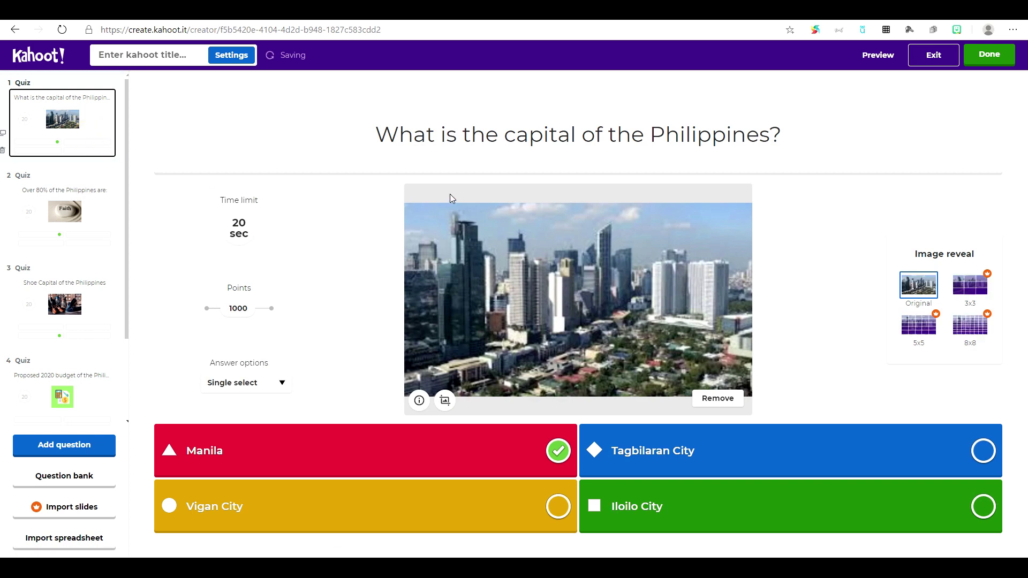
left_click(974, 292)
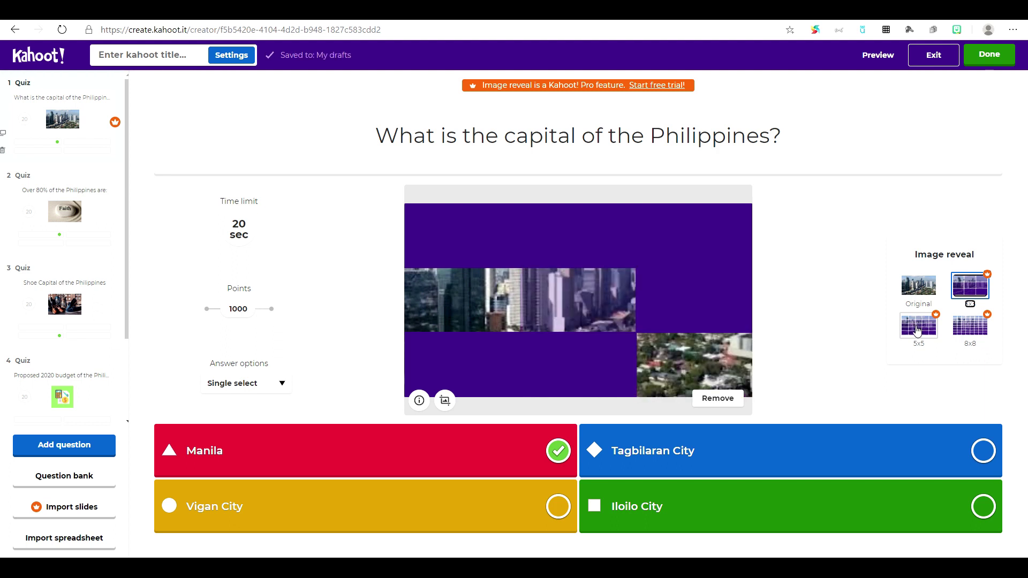
left_click(918, 330)
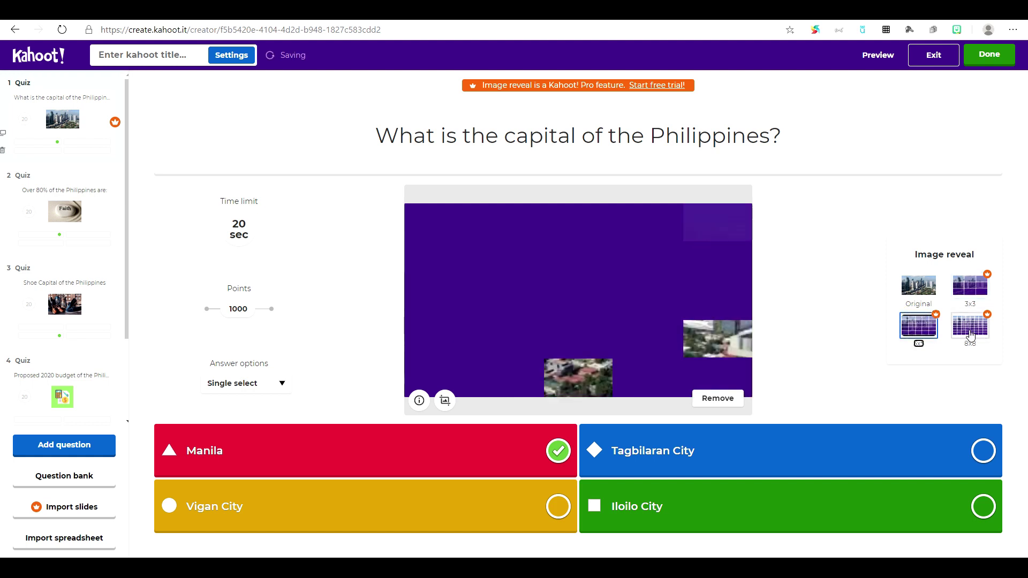
left_click(972, 328)
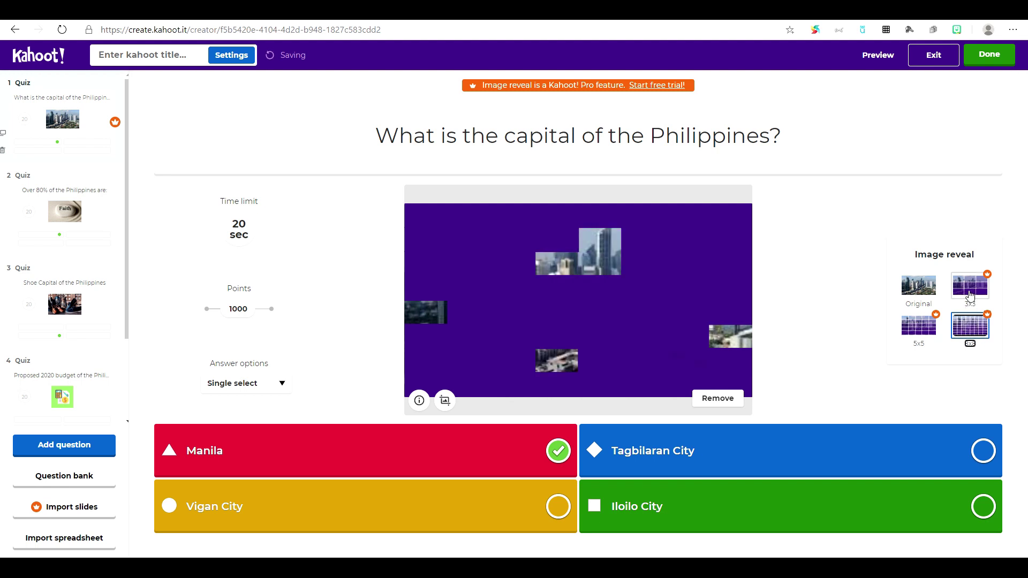
left_click(970, 293)
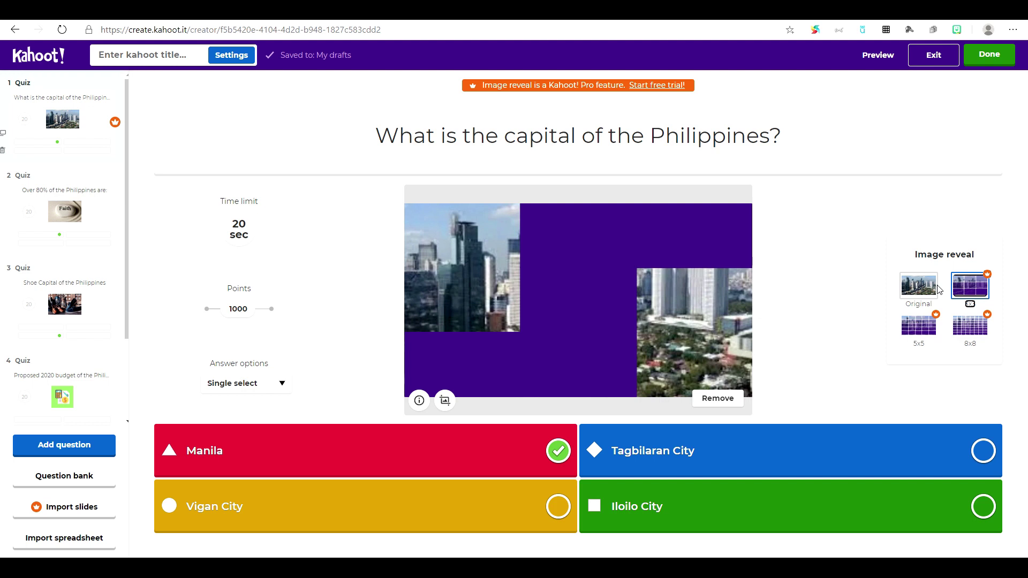
left_click(167, 201)
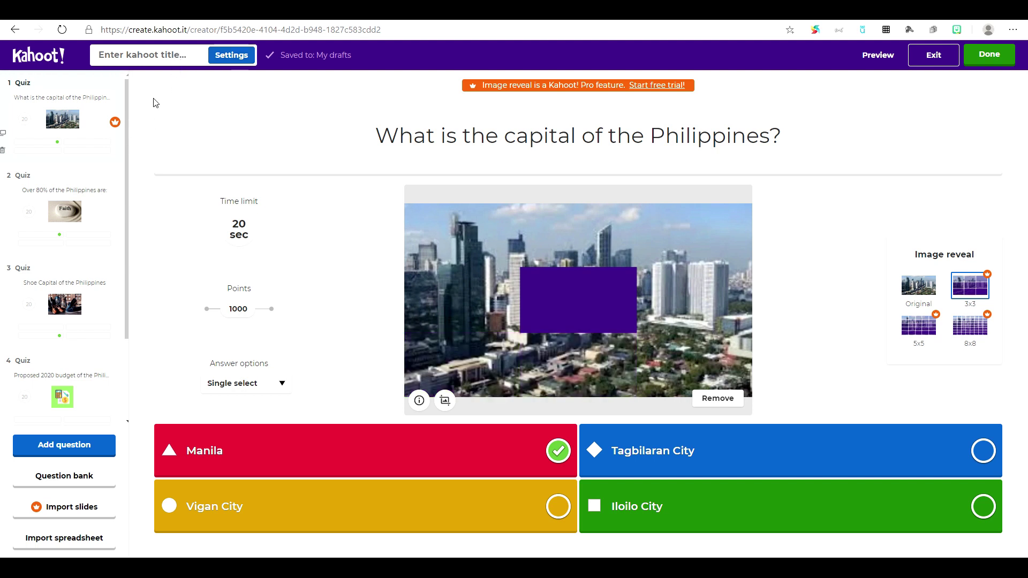
- Title the kahoot "Quiz No. 1" and enter "Description..." as its description in the kahoot summary
left_click(161, 59)
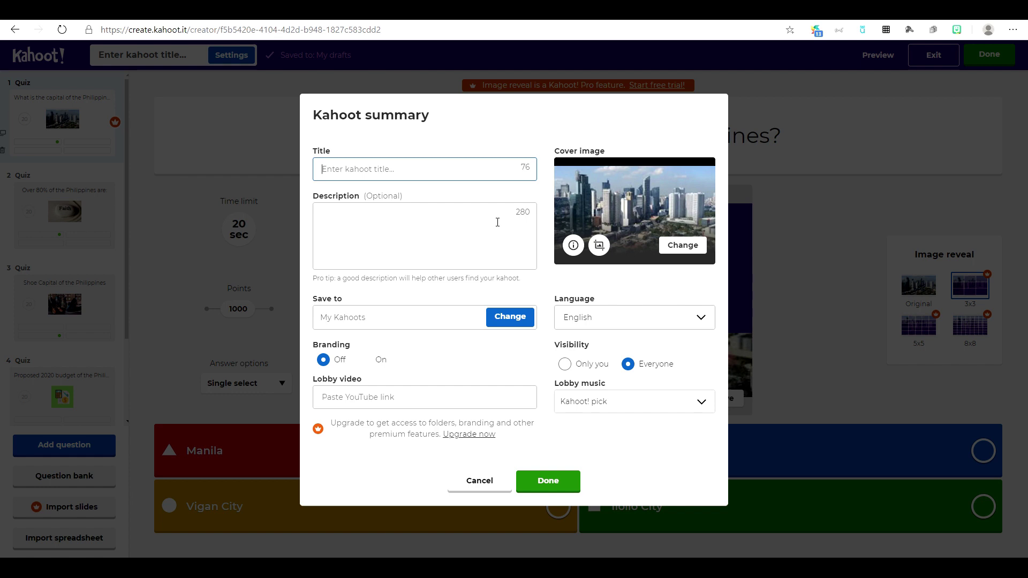
type("Quiz No. 1")
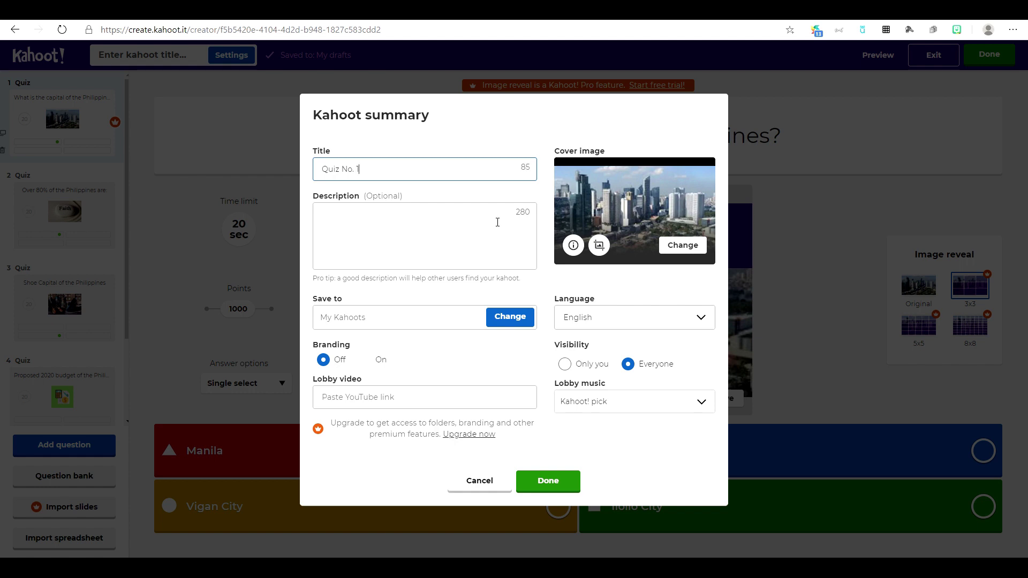
left_click(405, 232)
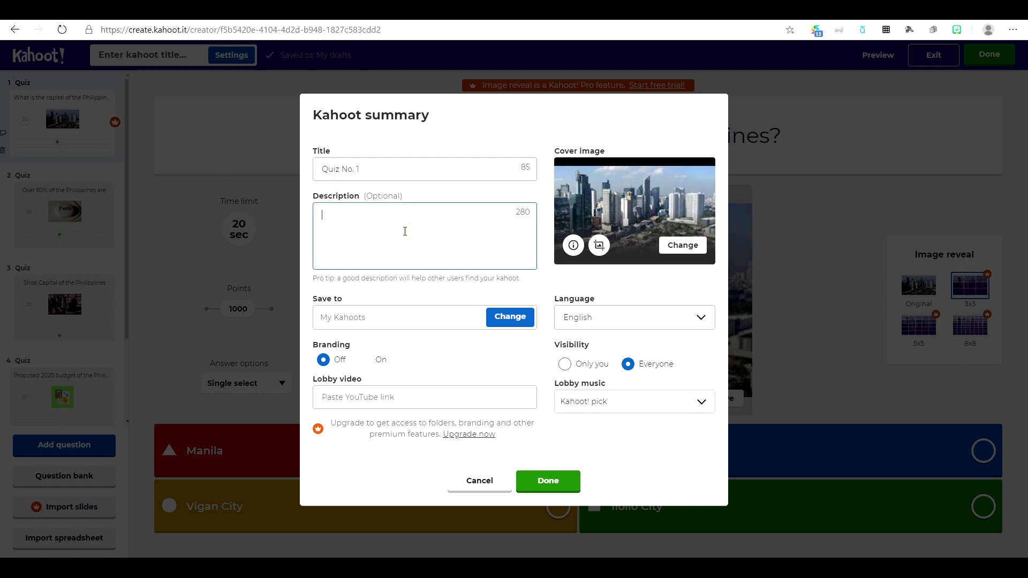
type("Description...")
- Browse the language choices and preview the Fantasy, Adventure, Disco and Funk lobby music, keeping English and Kahoot! pick
left_click(702, 318)
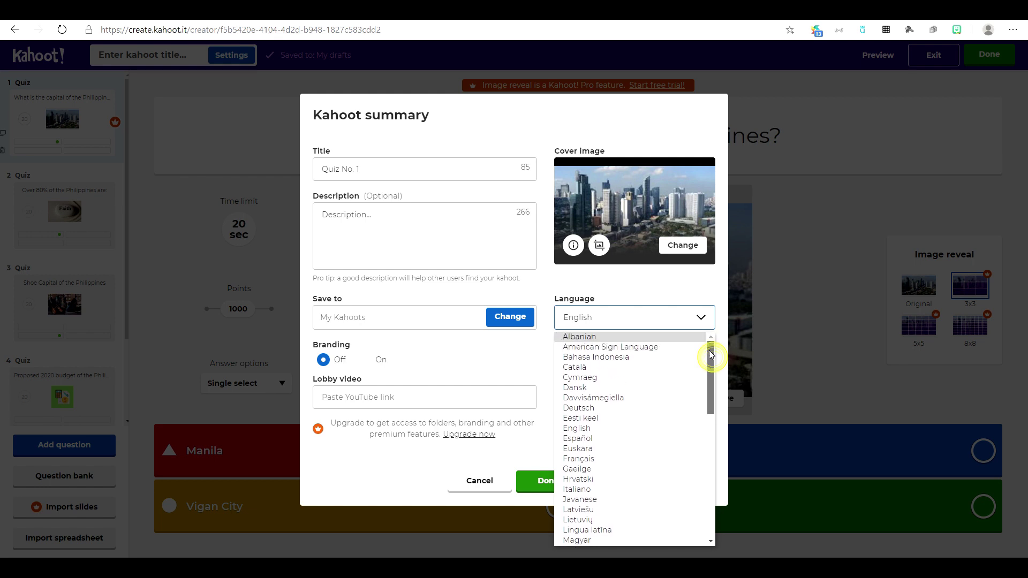
left_click(701, 320)
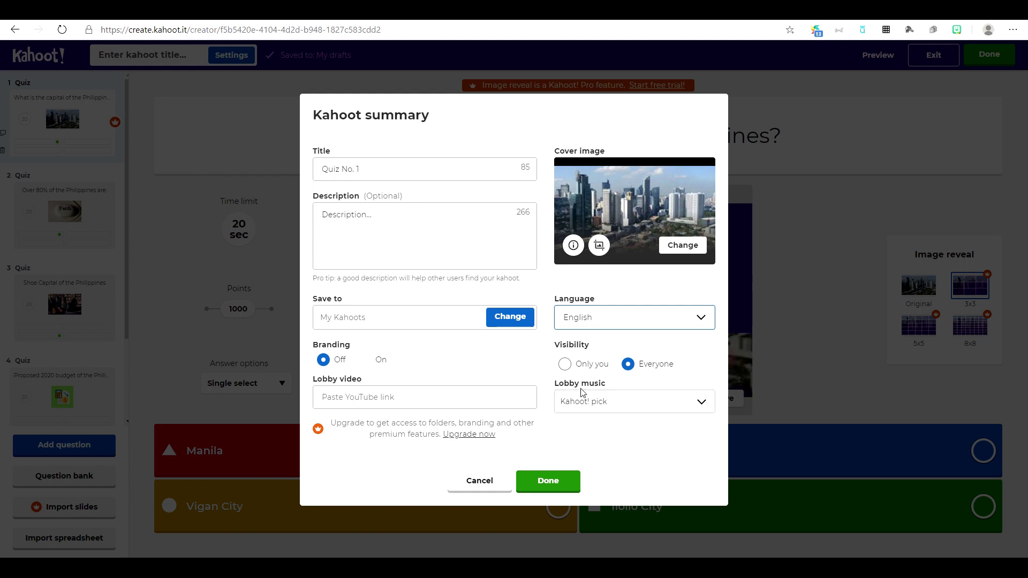
left_click(698, 408)
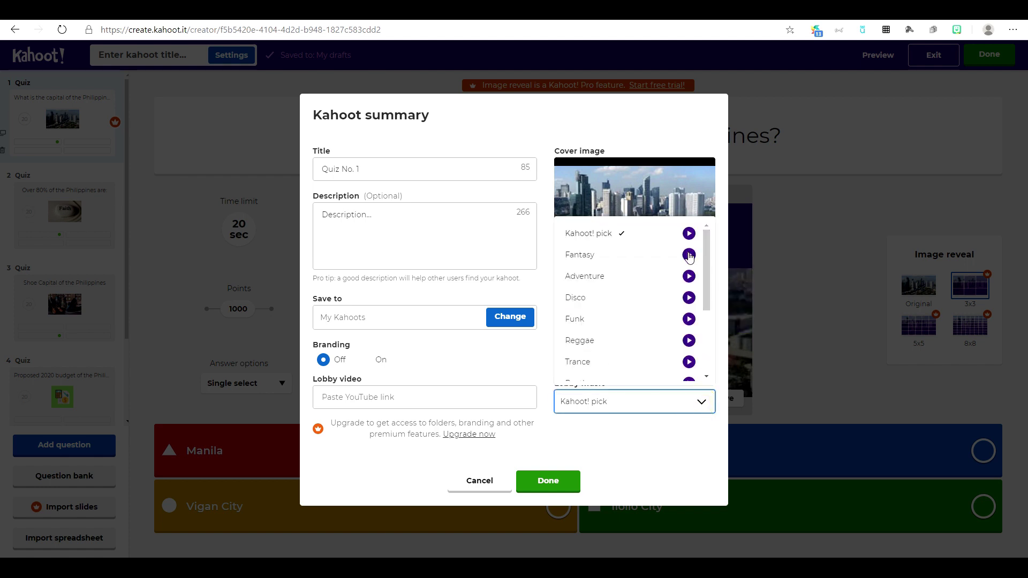
left_click(689, 255)
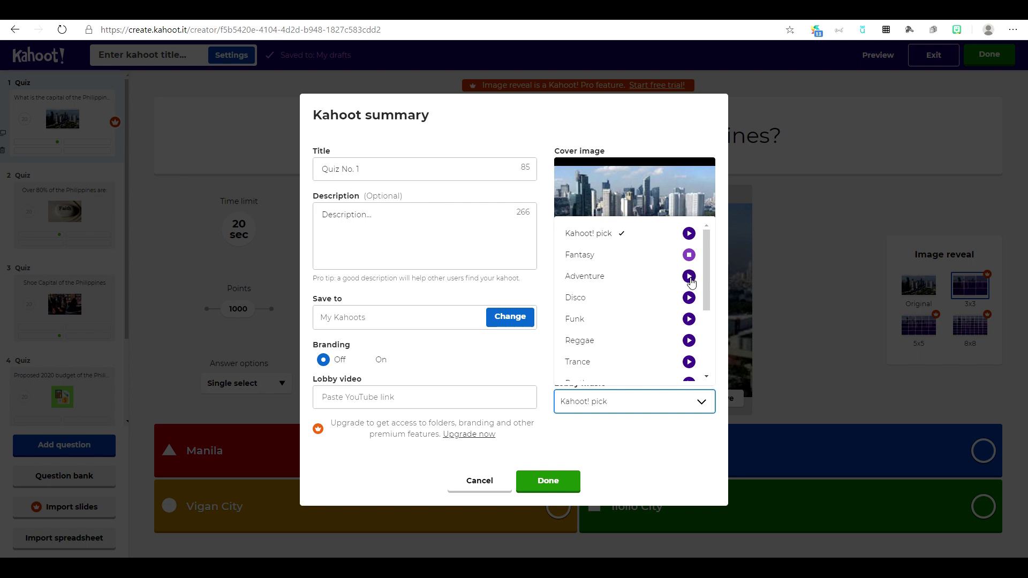
left_click(689, 277)
left_click(689, 298)
left_click(689, 319)
left_click(689, 234)
left_click(703, 403)
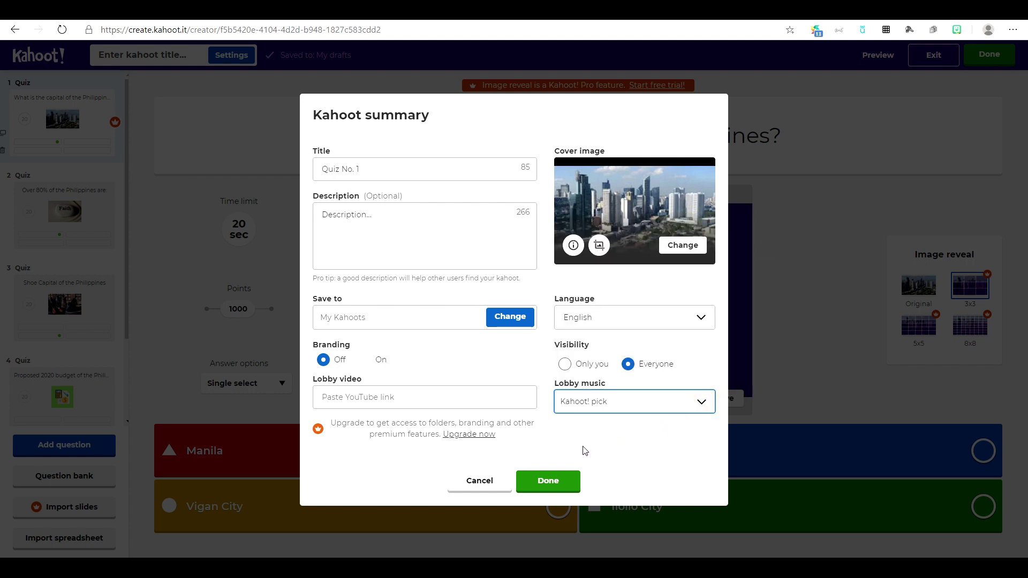
left_click(698, 410)
scroll(703, 272, "down", 2)
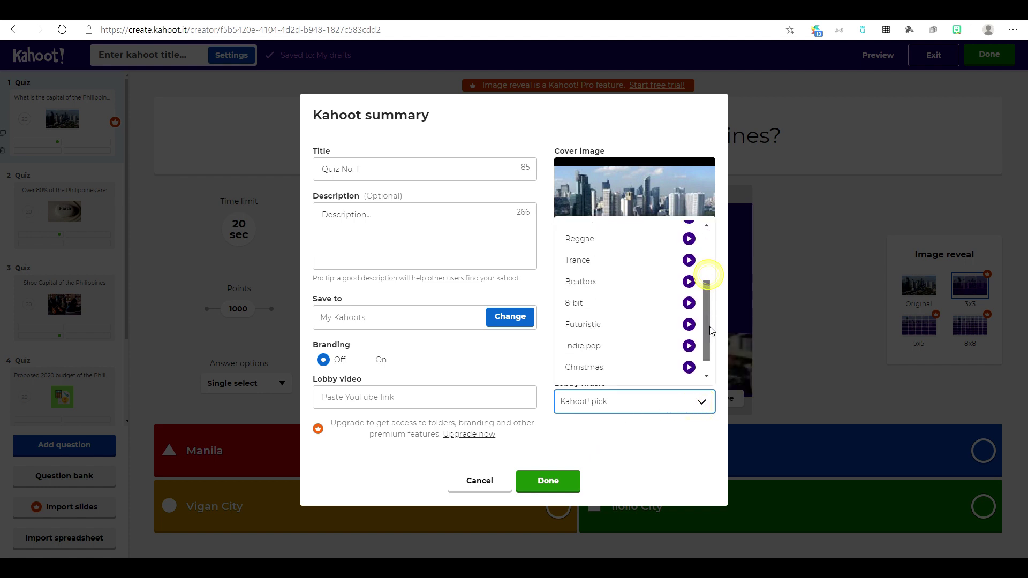
scroll(699, 241, "up", 2)
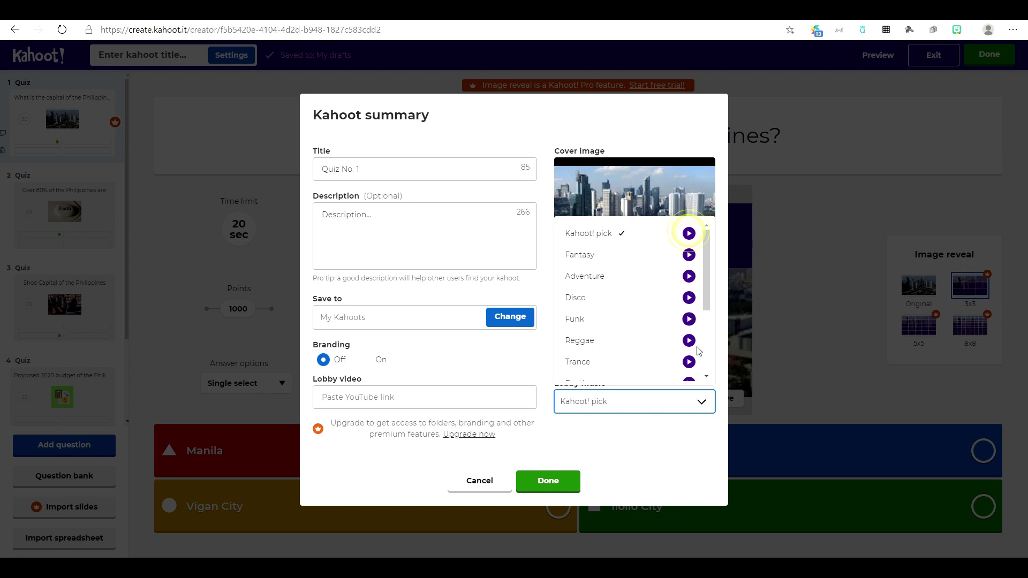
left_click(702, 410)
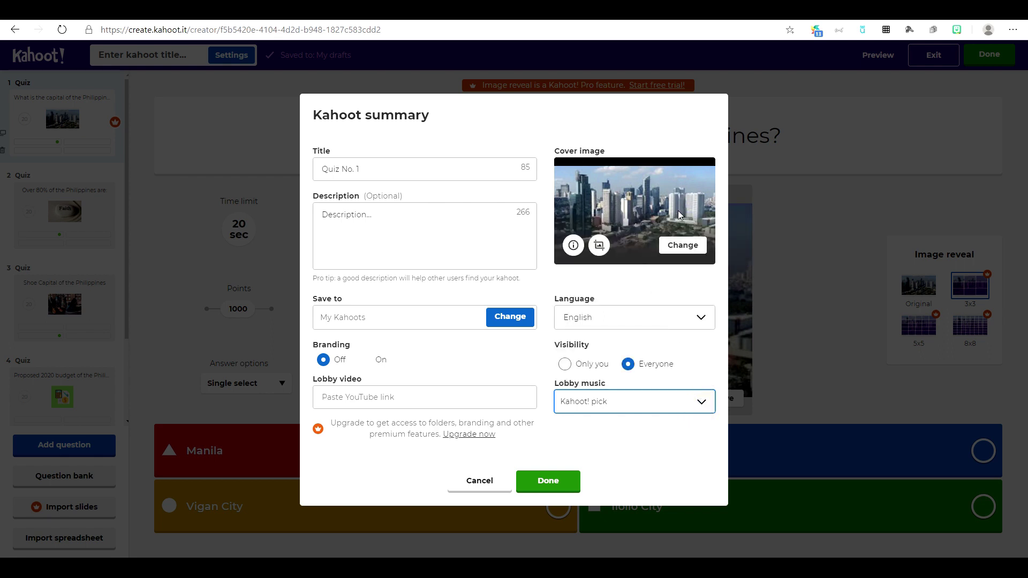
- Try the green calculator picture from the suggested images as the kahoot's cover image
left_click(680, 245)
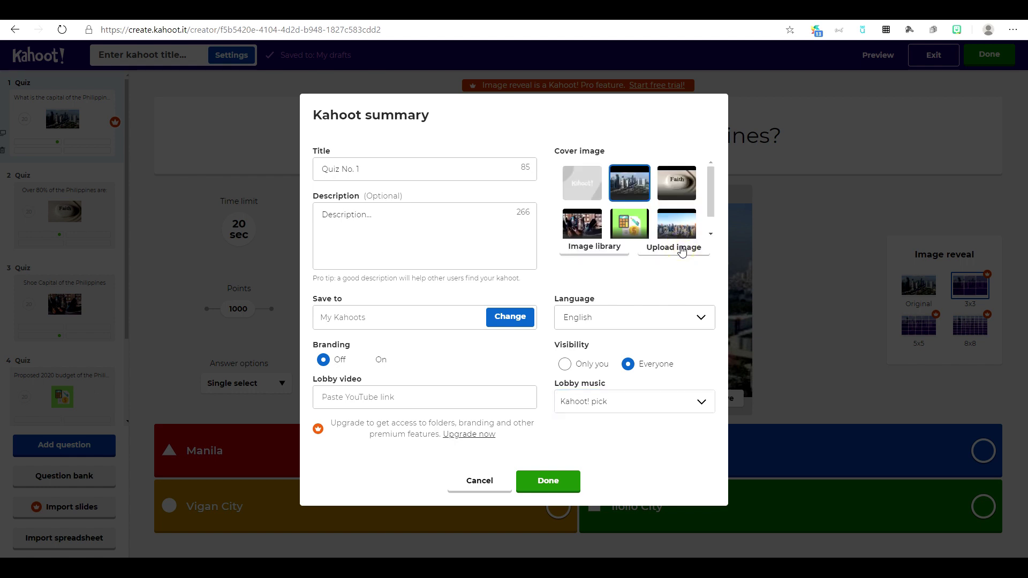
scroll(712, 190, "down", 1)
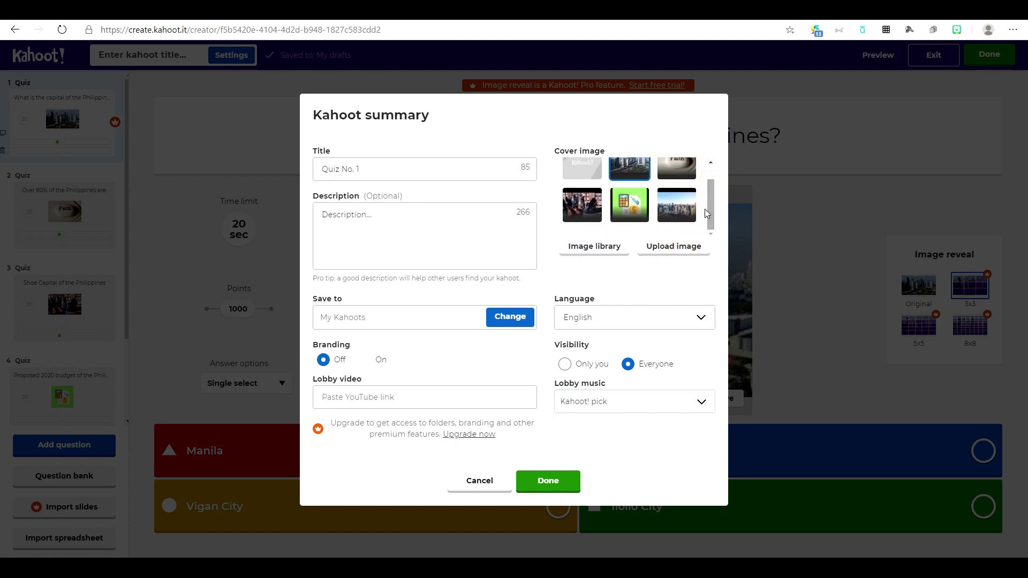
left_click(624, 209)
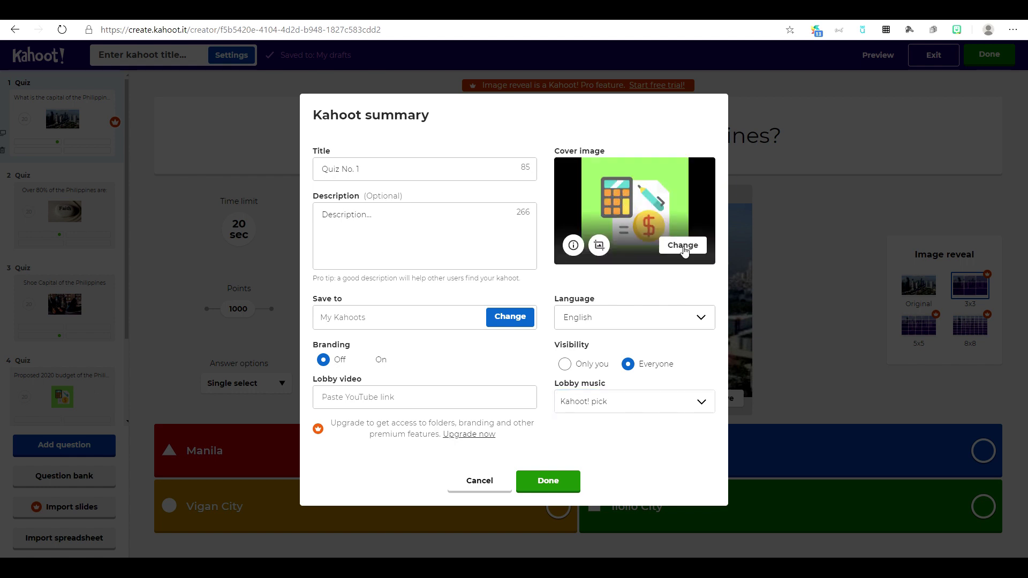
- Set the cover image to the picture-covered gallery wall from the image library's Arts category and save the kahoot summary
left_click(683, 247)
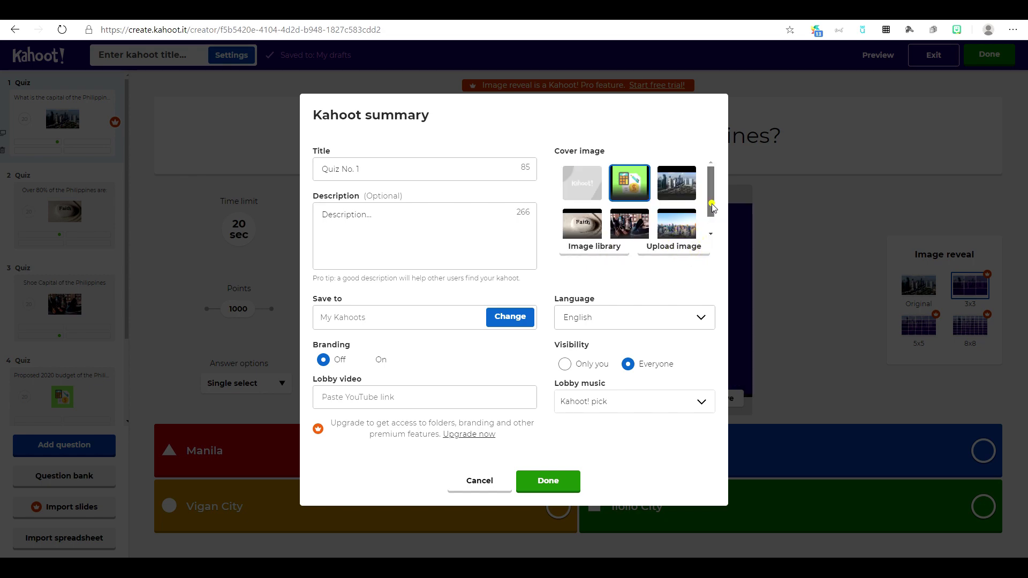
left_click_drag(711, 192, 711, 203)
left_click(592, 244)
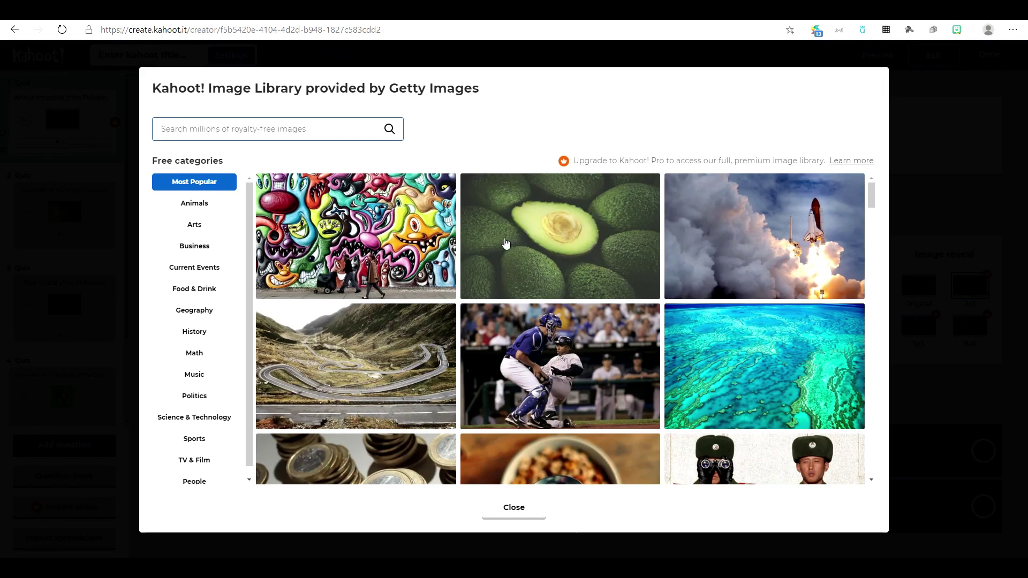
left_click(210, 228)
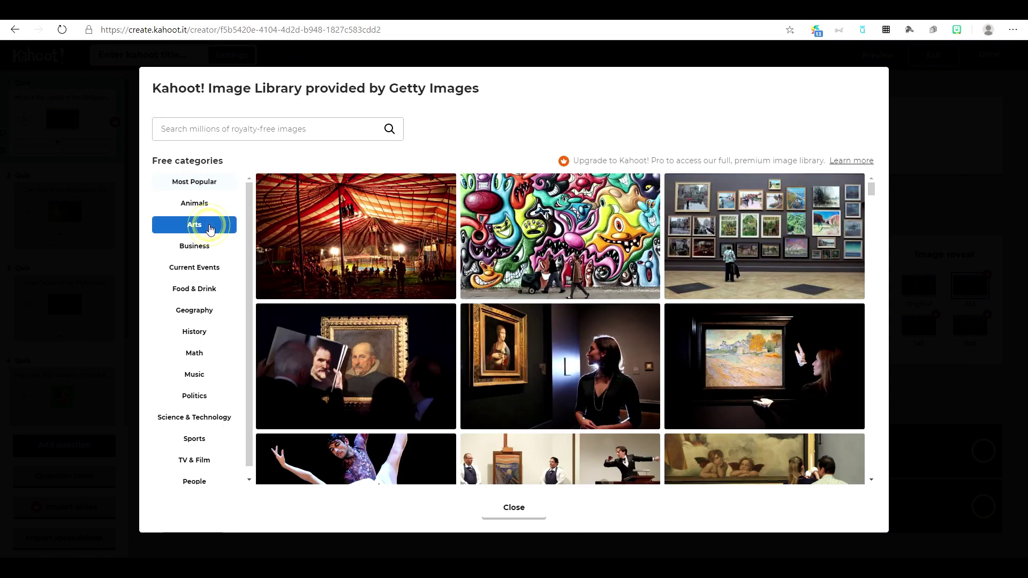
left_click(732, 268)
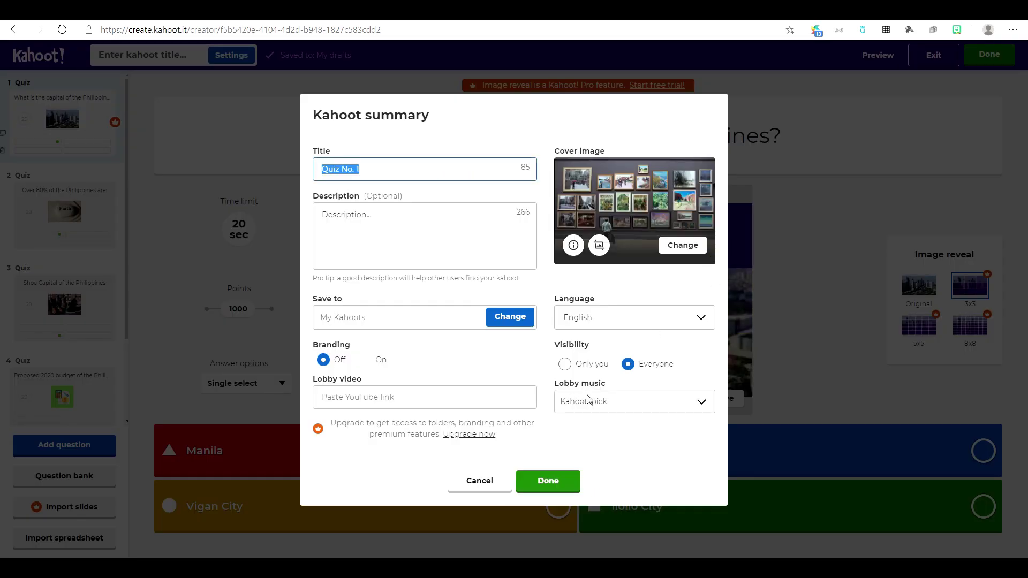
left_click(570, 493)
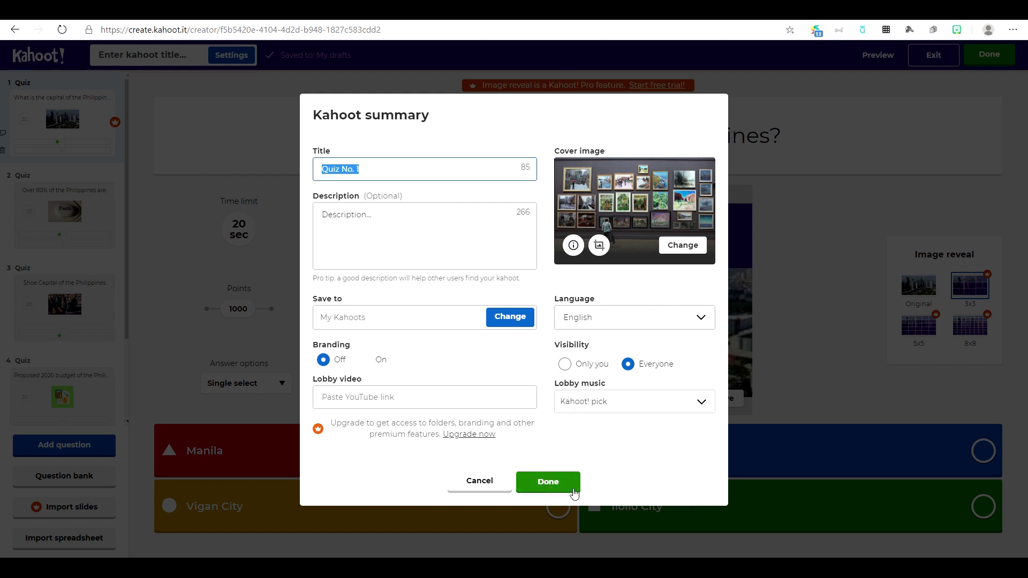
left_click(573, 492)
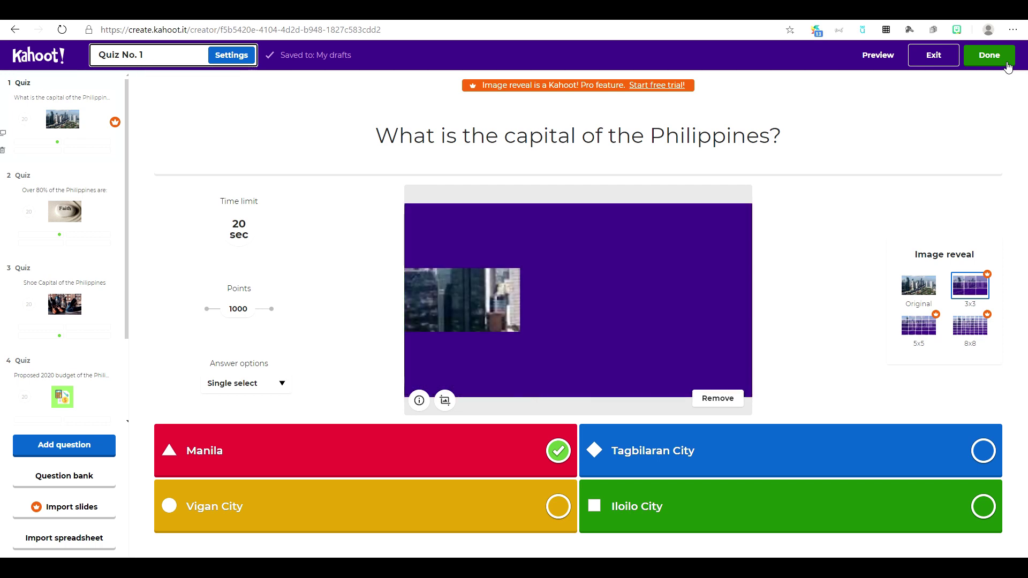
- Try to finish the kahoot, and go back to editing instead of starting the free trial
left_click(1008, 65)
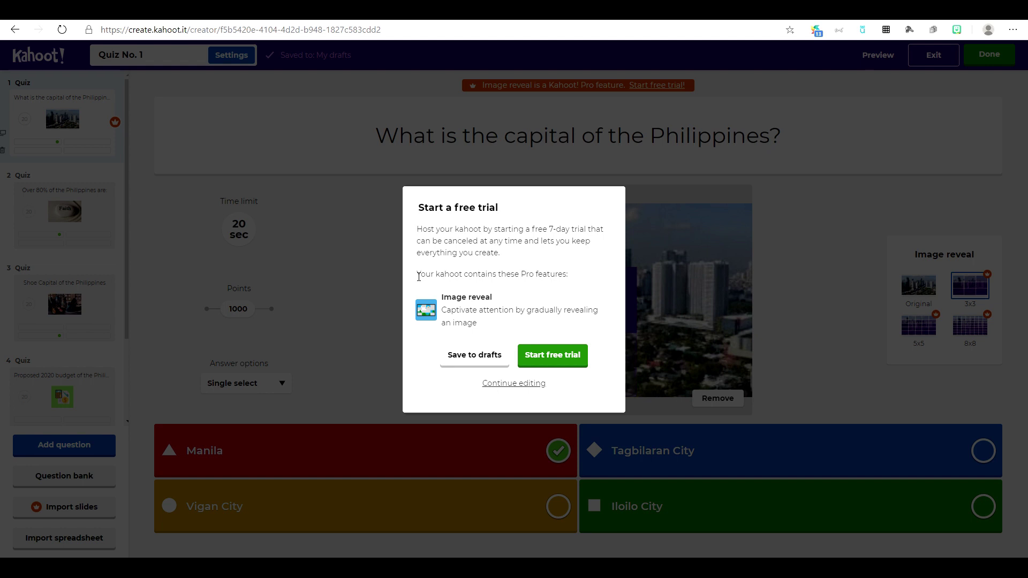
left_click_drag(418, 275, 547, 283)
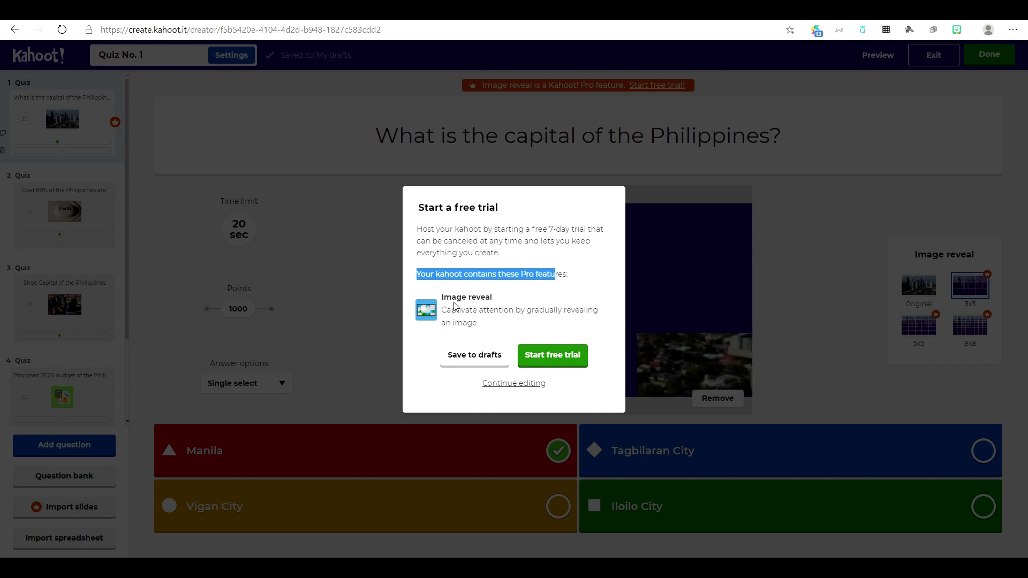
left_click(519, 387)
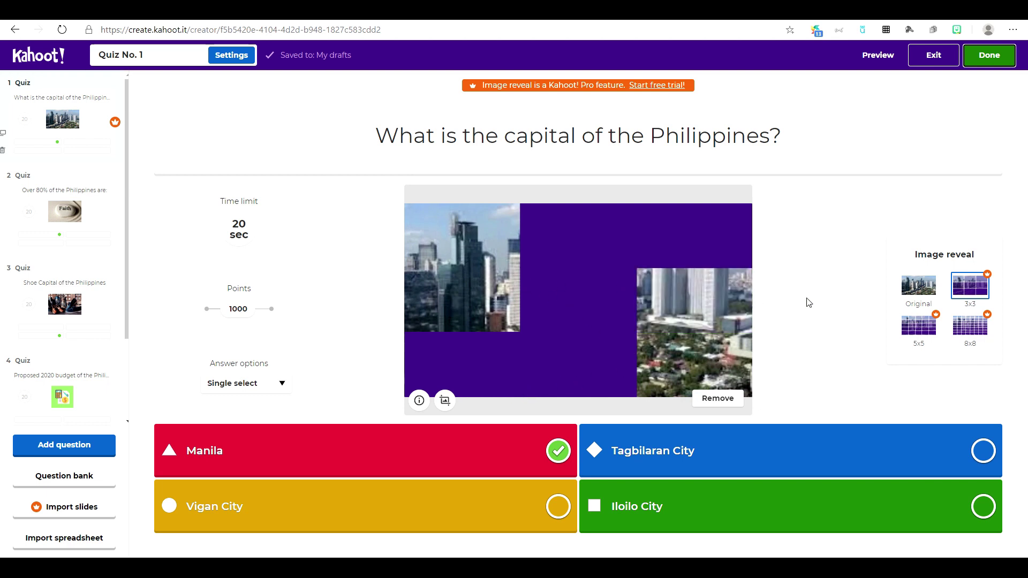
- Set the capital question's image reveal to Original and finish the kahoot
mouse_move(976, 291)
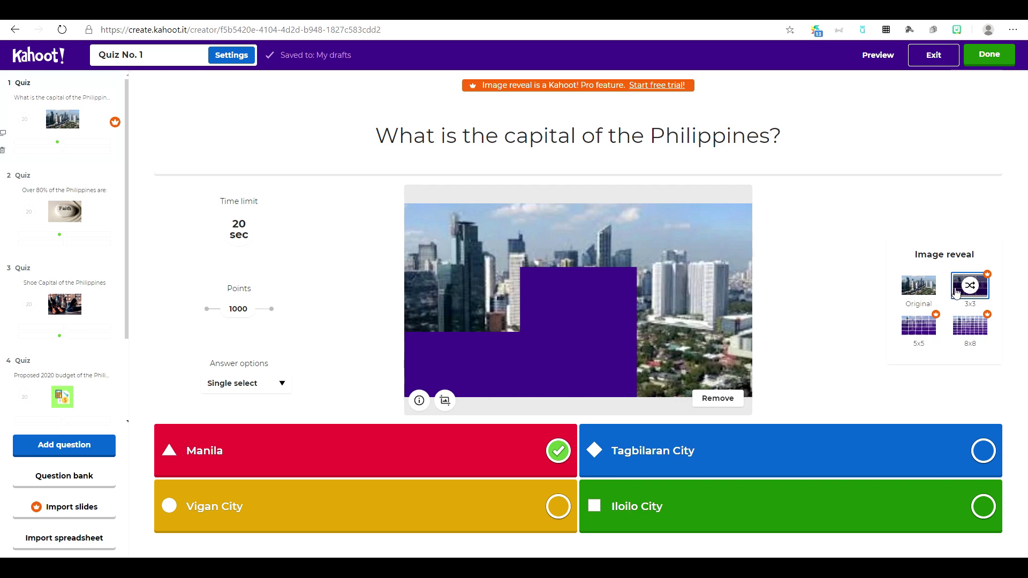
left_click(918, 287)
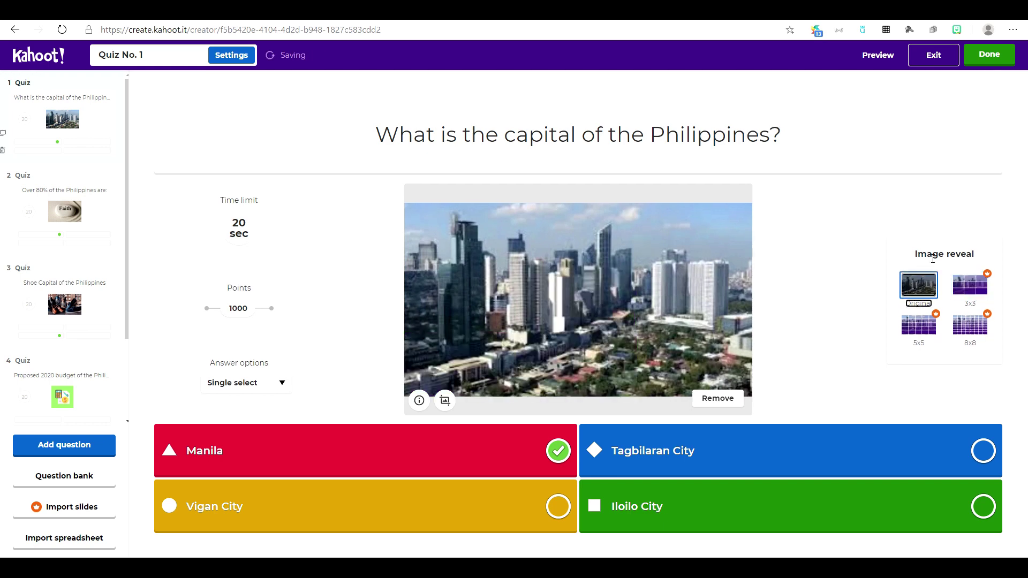
left_click(1009, 61)
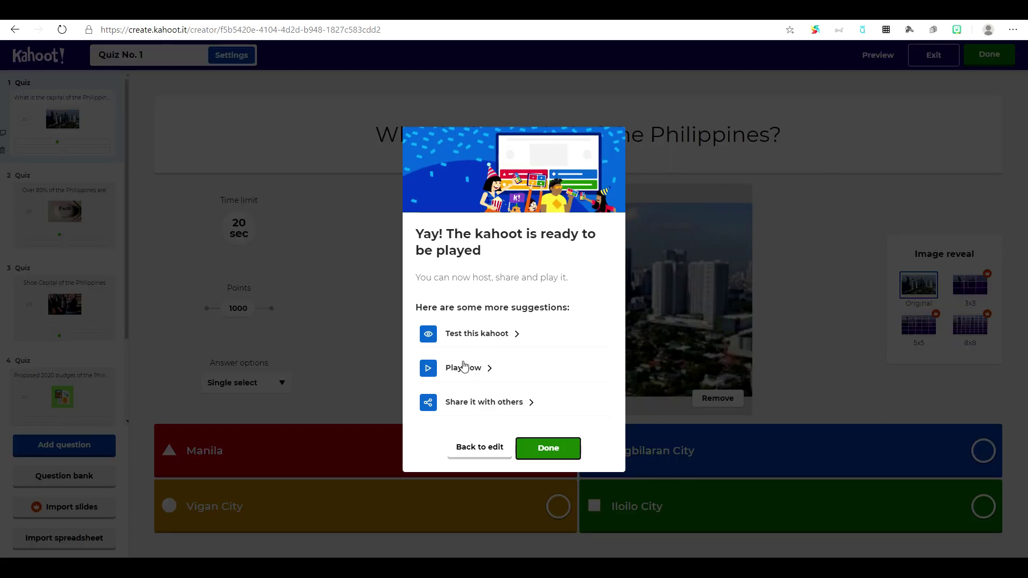
- Choose to play the kahoot as an assigned self-paced challenge, keeping the Wed 30 Sep, 12:00 PM deadline
left_click(484, 371)
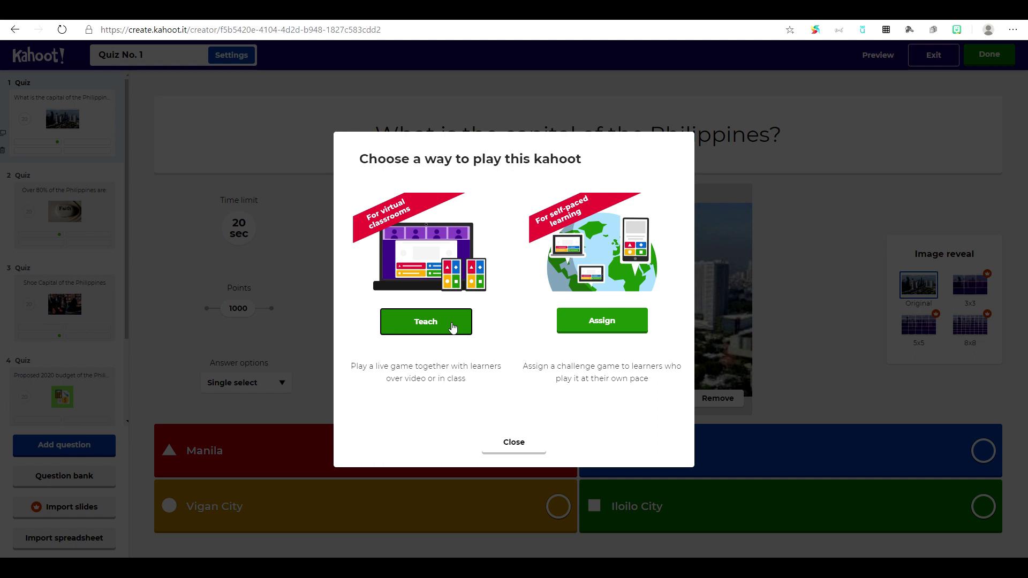
left_click(635, 327)
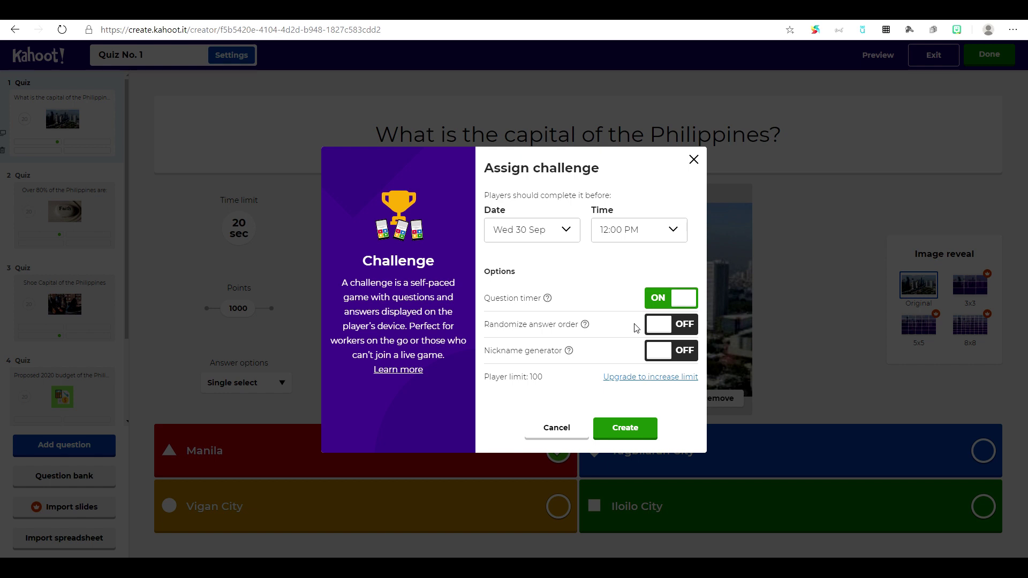
left_click(569, 235)
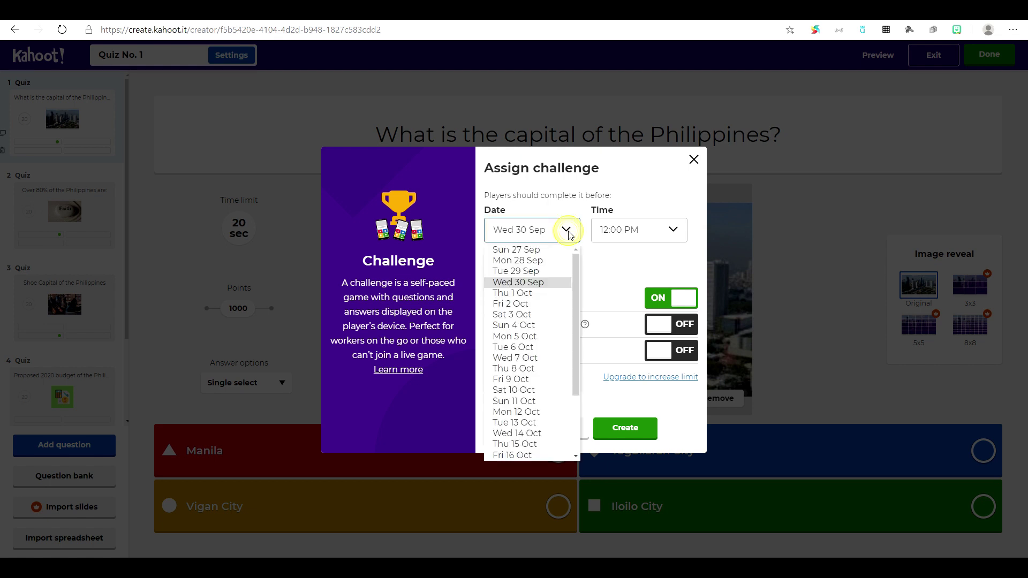
left_click(570, 237)
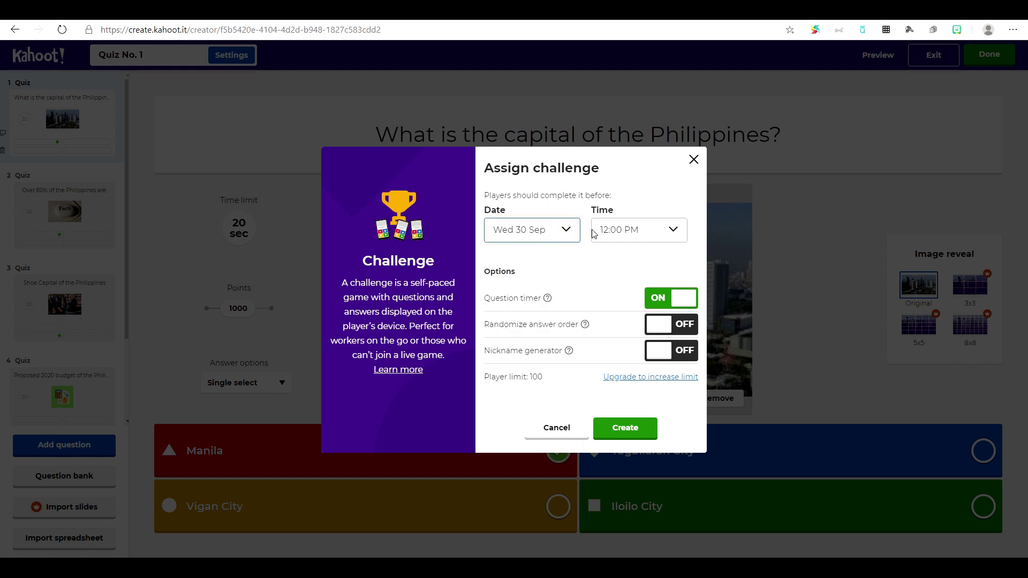
left_click(675, 234)
left_click(674, 237)
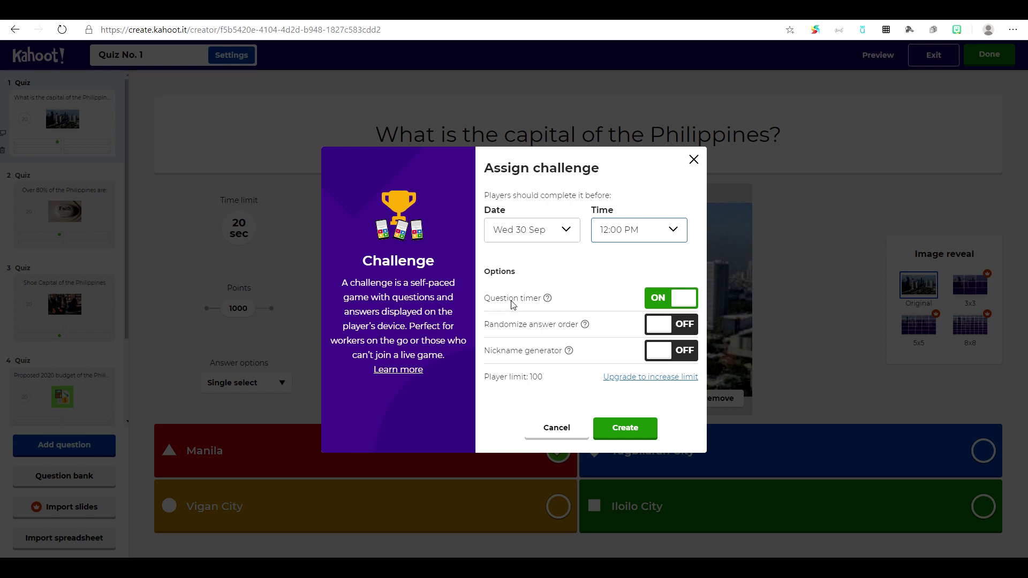
- Turn on Randomize answer order for the challenge and create it
left_click(682, 331)
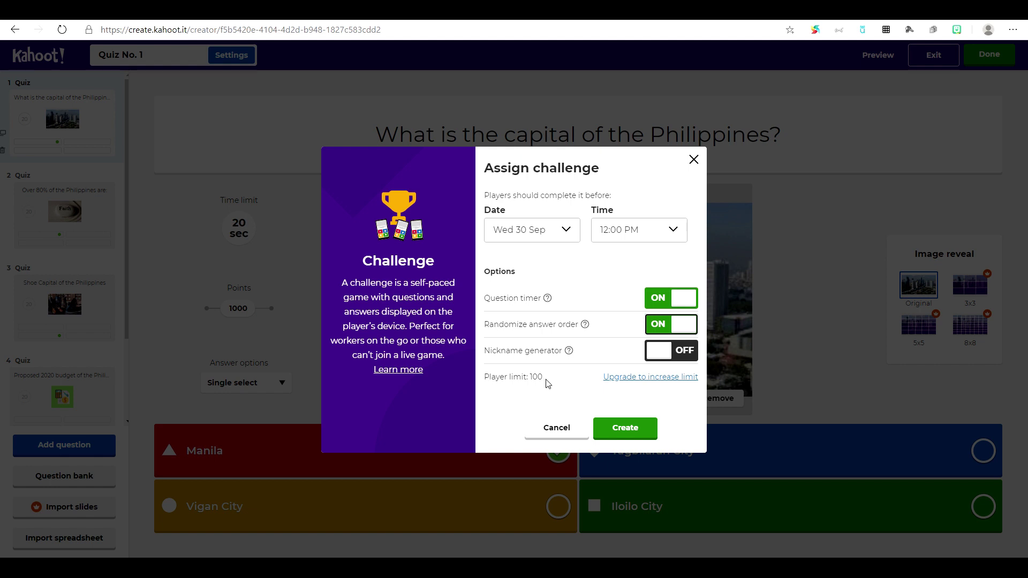
left_click_drag(547, 383, 531, 379)
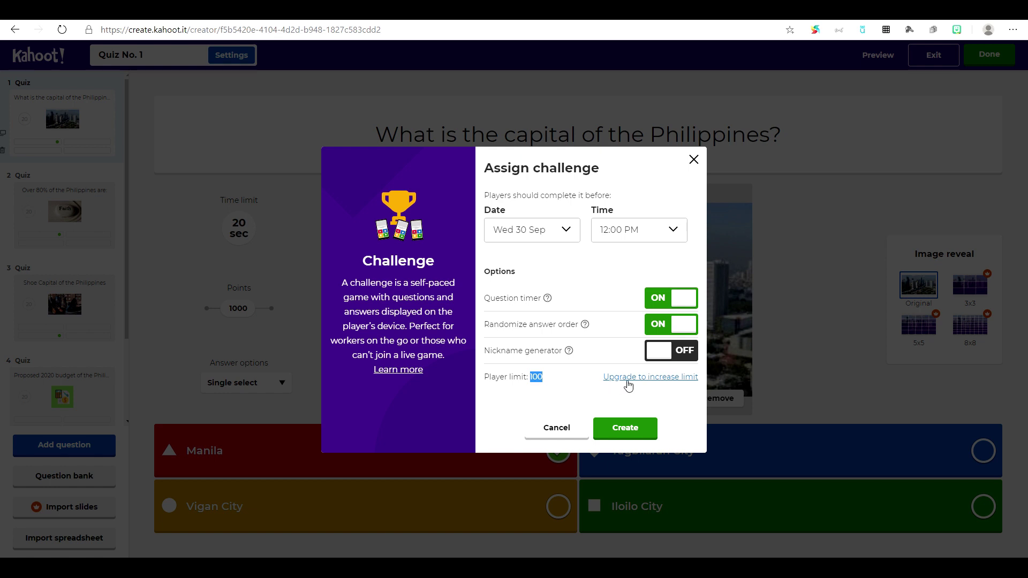
left_click(562, 375)
left_click(634, 439)
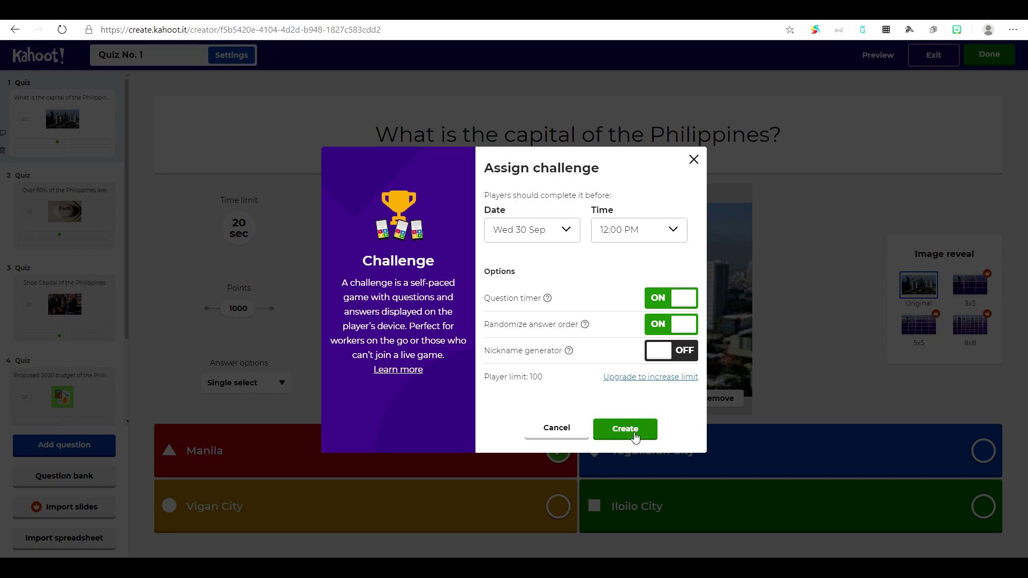
left_click(635, 437)
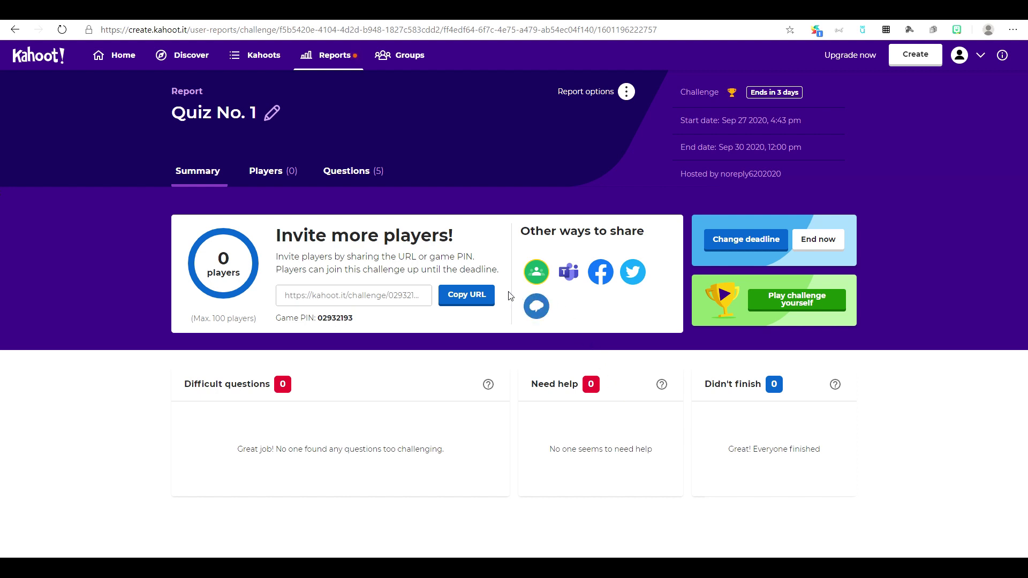
- Copy the challenge's URL and share the challenge to Google Classroom as a new assignment for DE Class 1
left_click(466, 302)
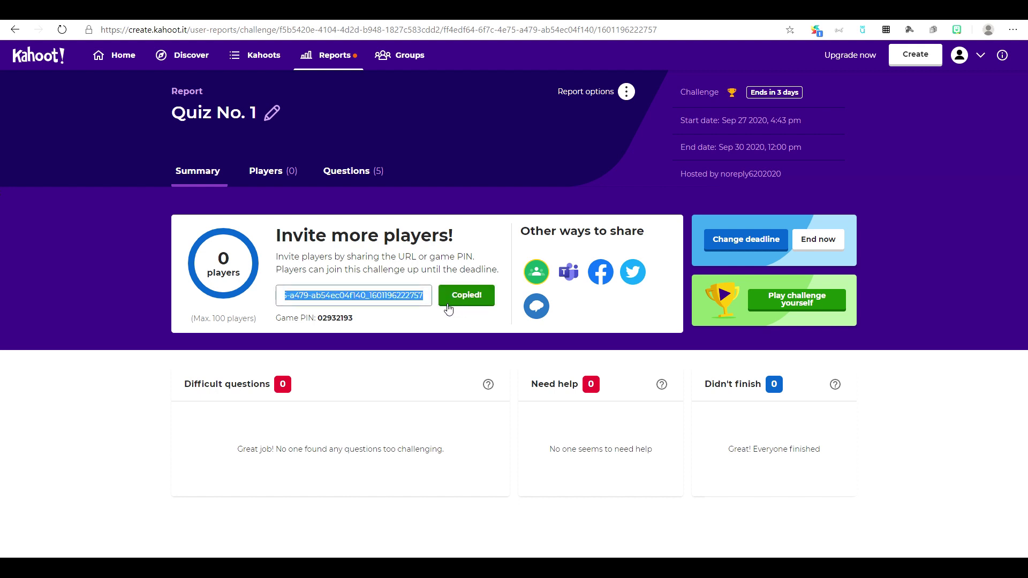
double_click(337, 318)
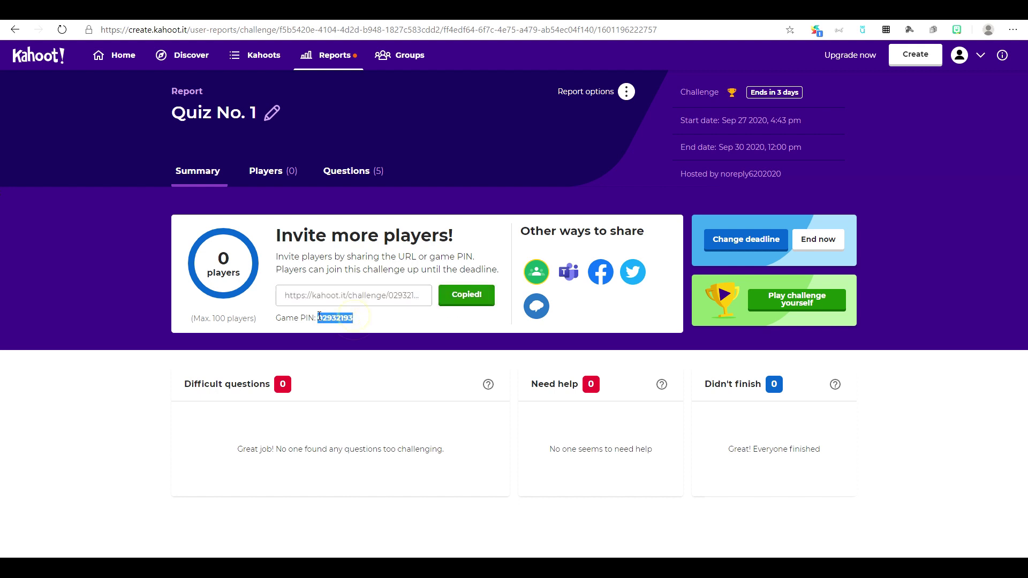
left_click(537, 280)
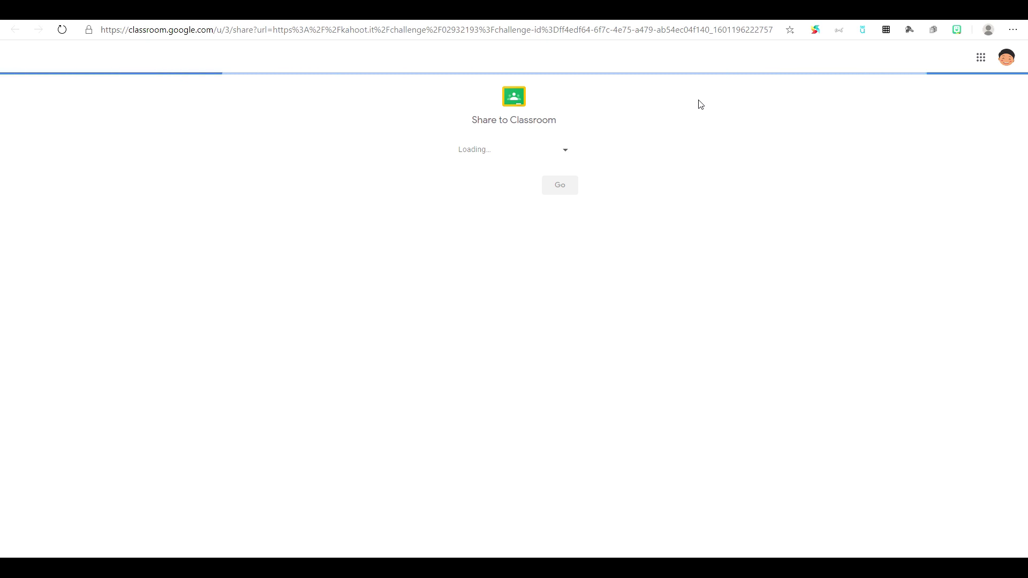
left_click(566, 157)
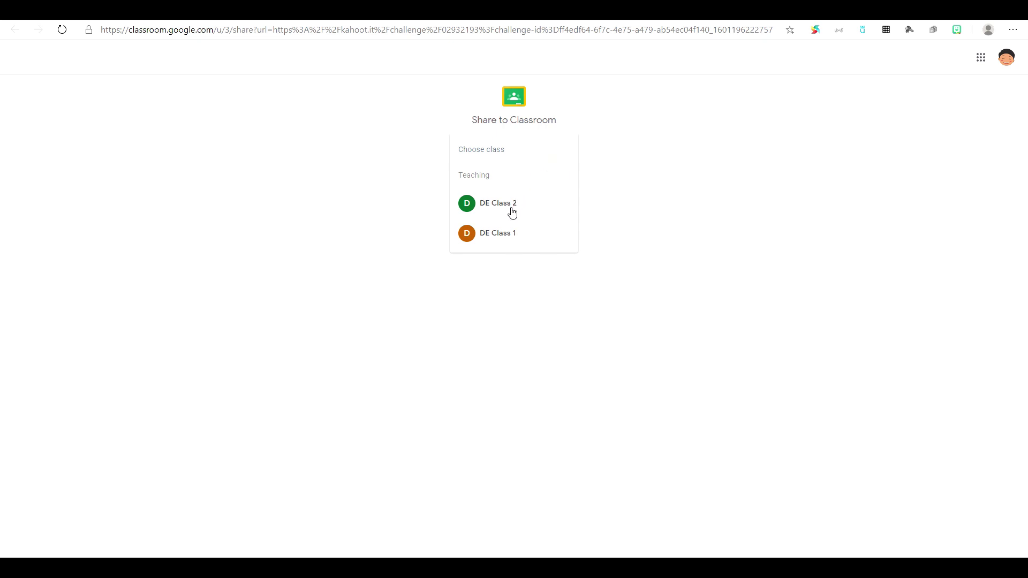
left_click(502, 240)
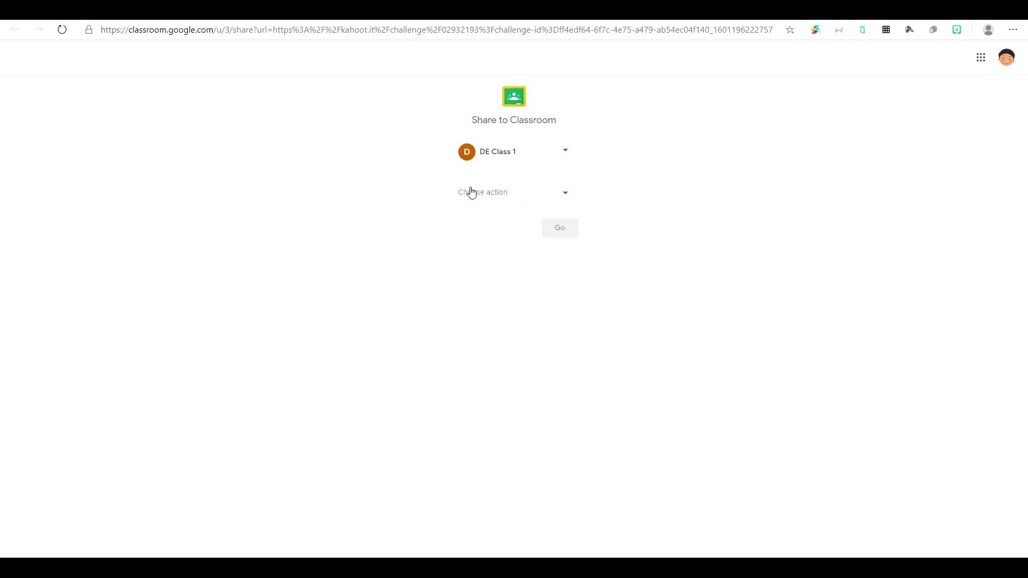
left_click(551, 192)
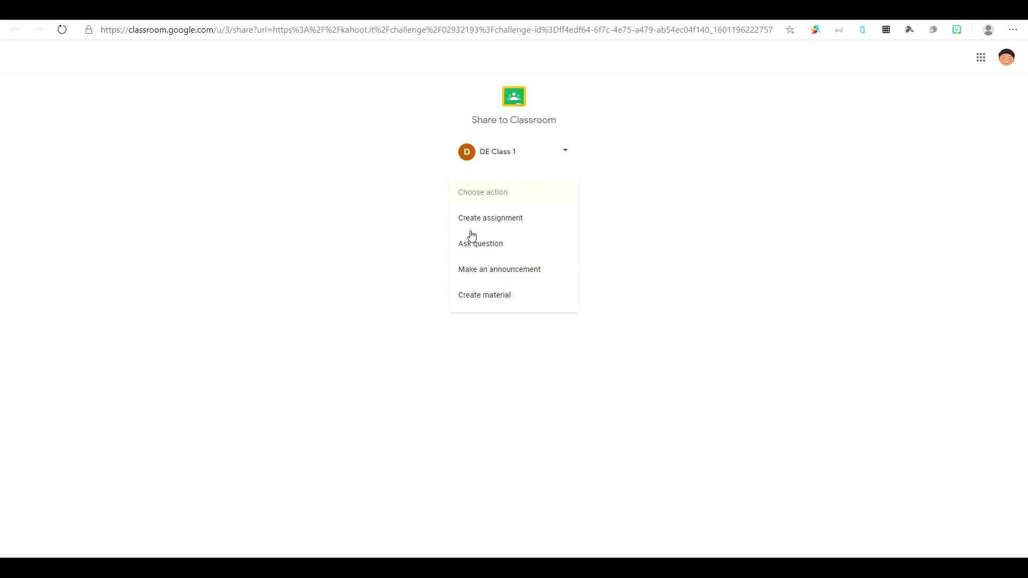
left_click(526, 224)
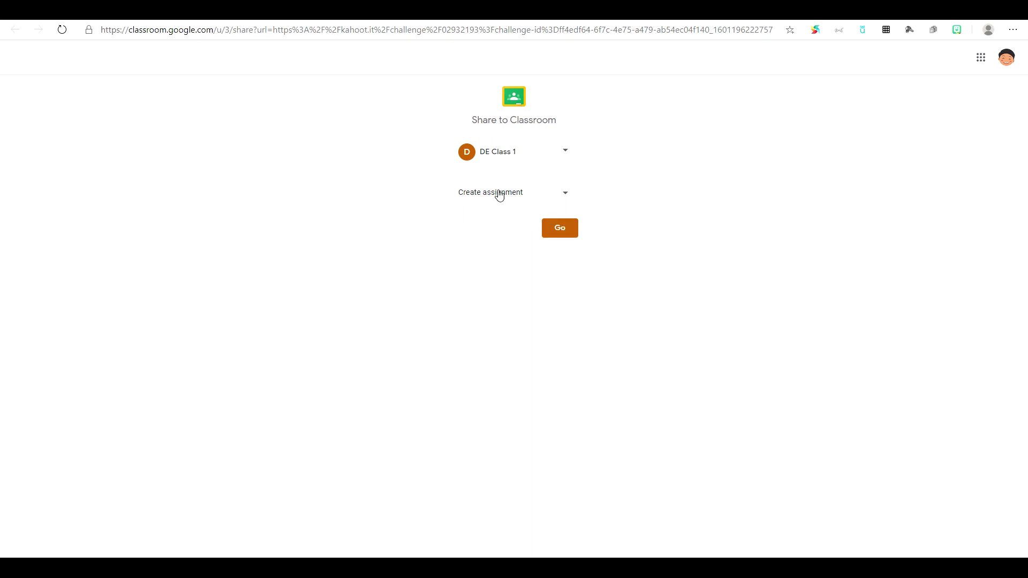
left_click(565, 229)
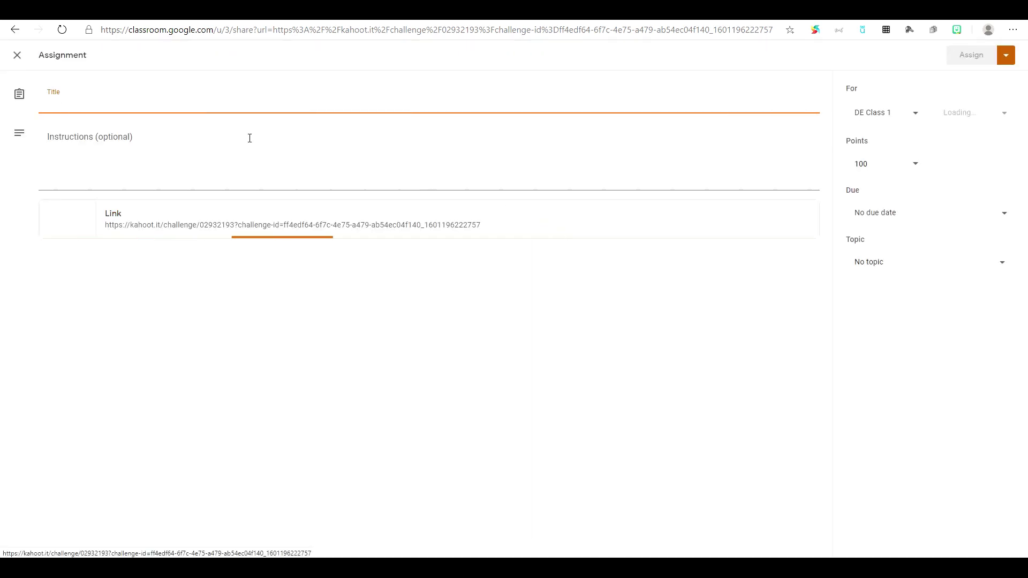
- Title the assignment "Quiz assignment", enter "description..." as its instructions, and assign it to all students of DE Class 1
type("Qui")
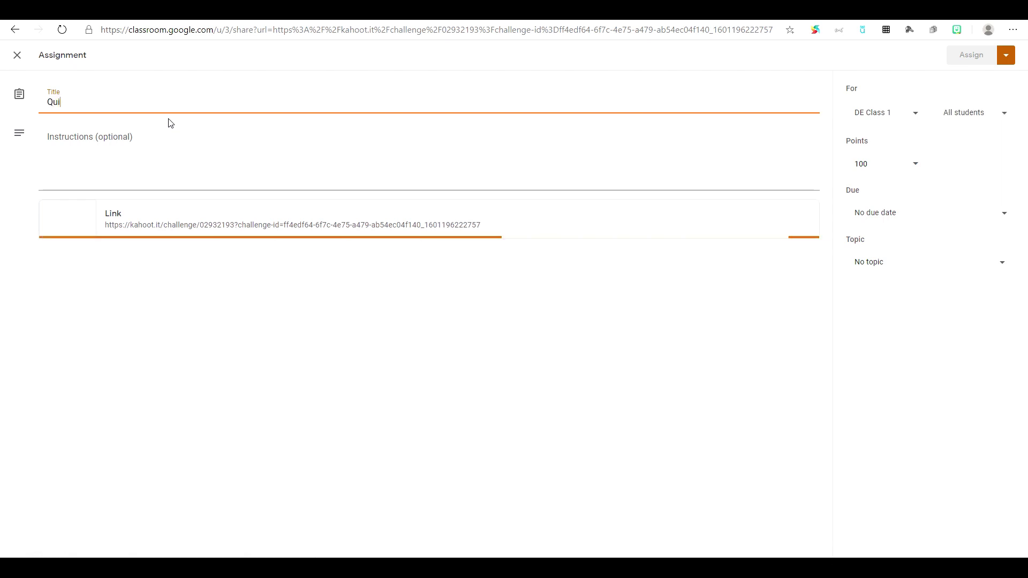
type("z assignment")
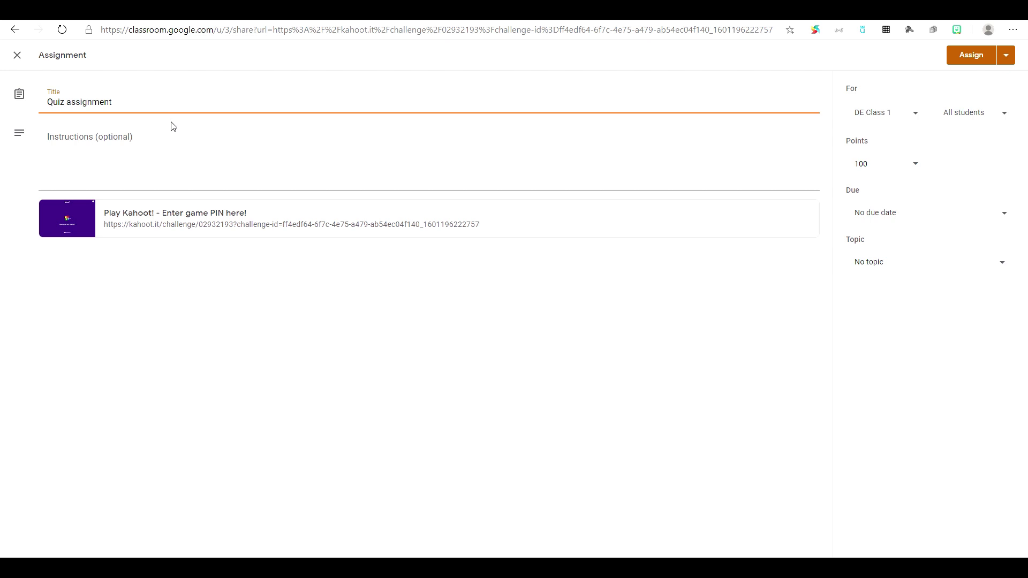
left_click(157, 151)
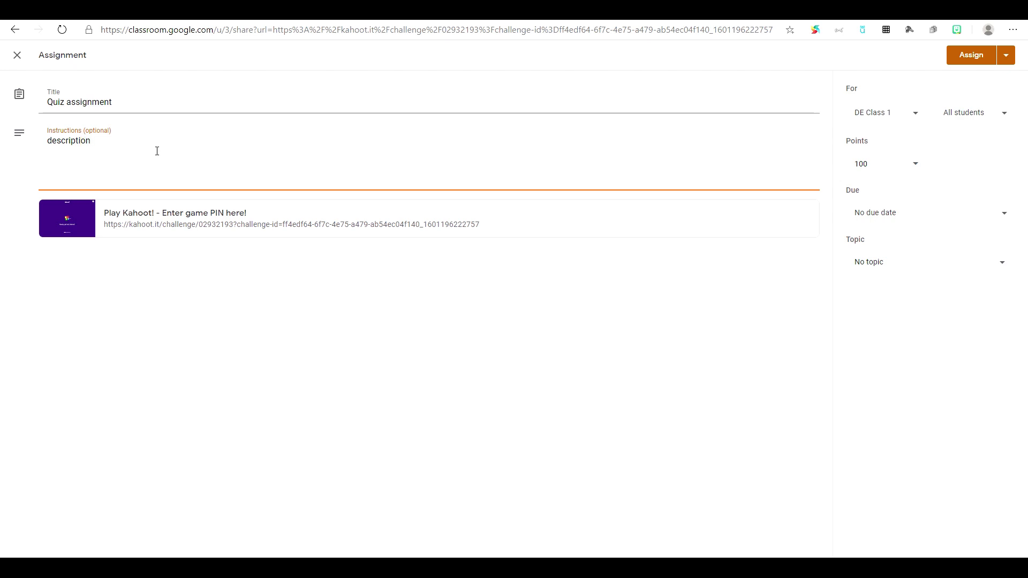
left_click(259, 281)
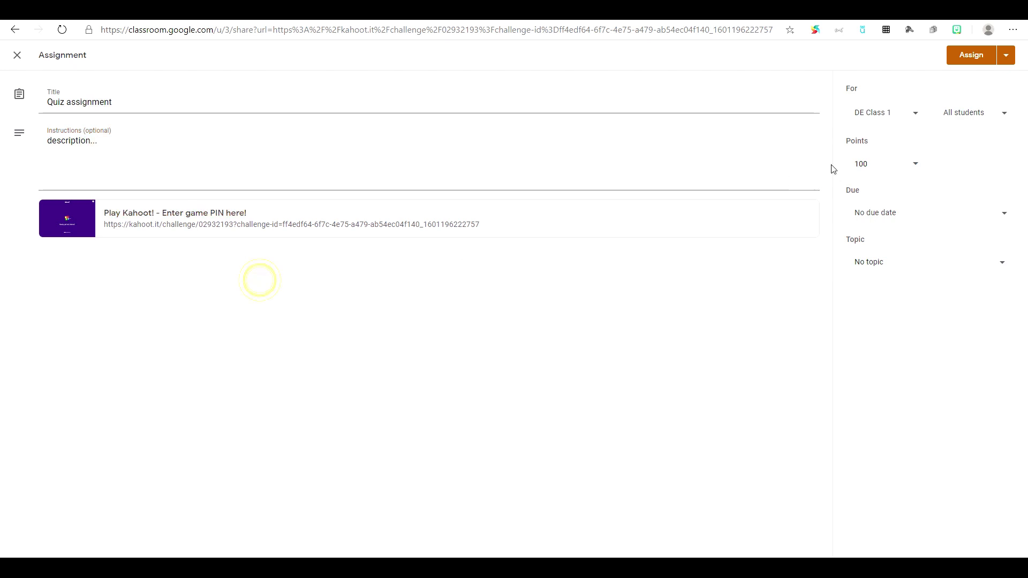
left_click(980, 64)
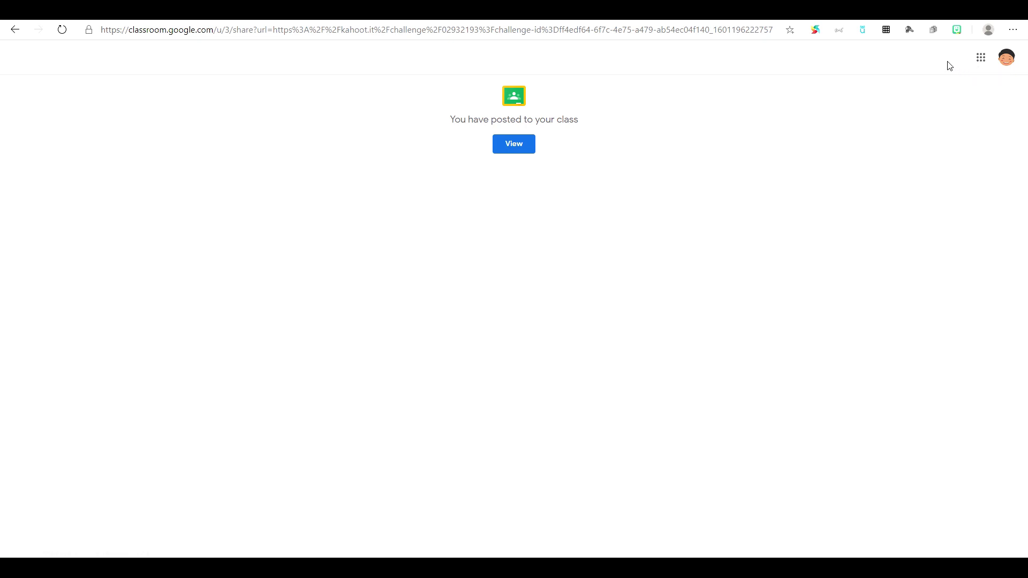
- View the posted assignment in DE Class 1 and open the class's classwork
left_click(509, 150)
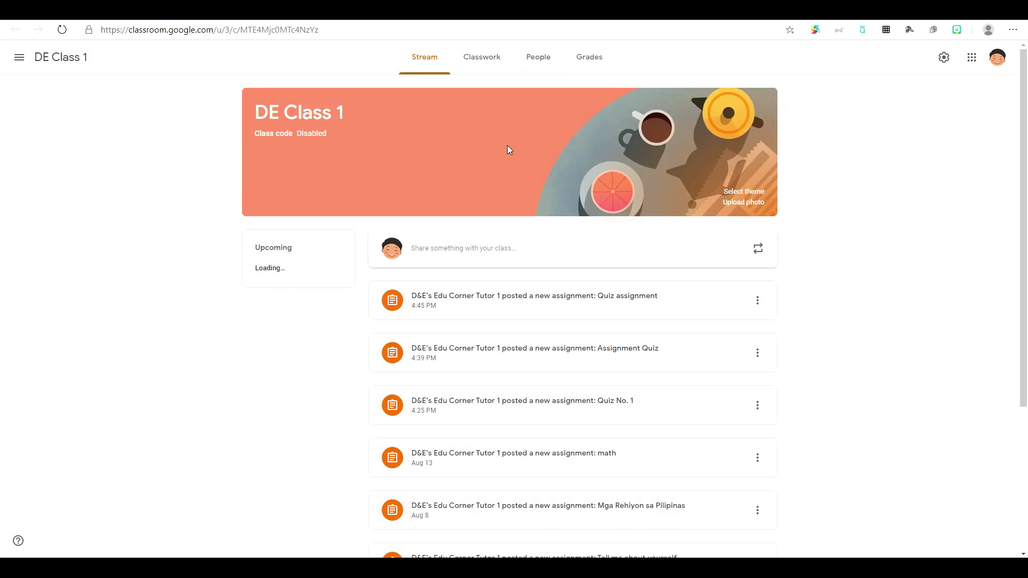
left_click(491, 66)
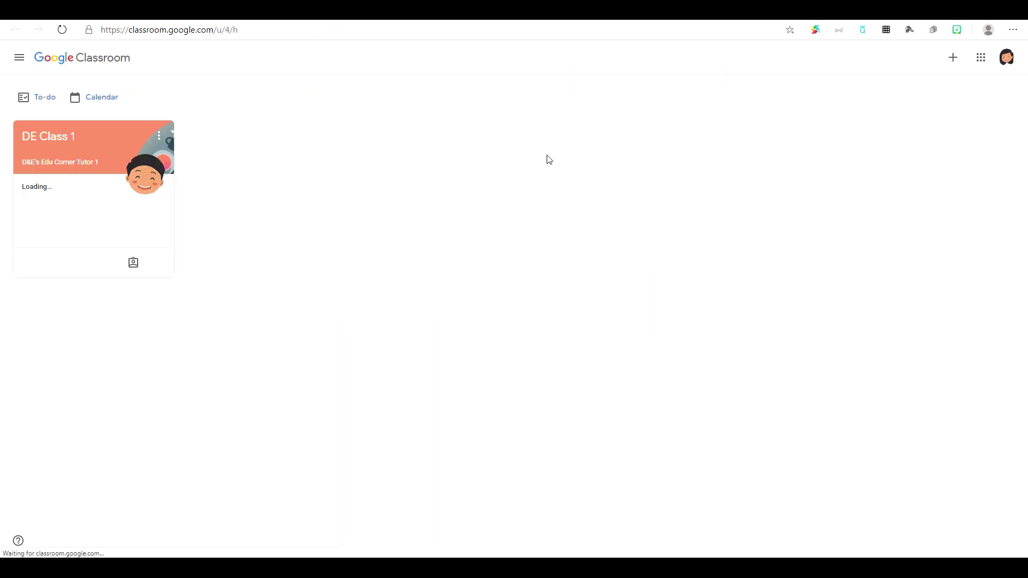
- In the student account, open DE Class 1's classwork and follow the Kahoot! link in Quiz assignment
left_click(48, 142)
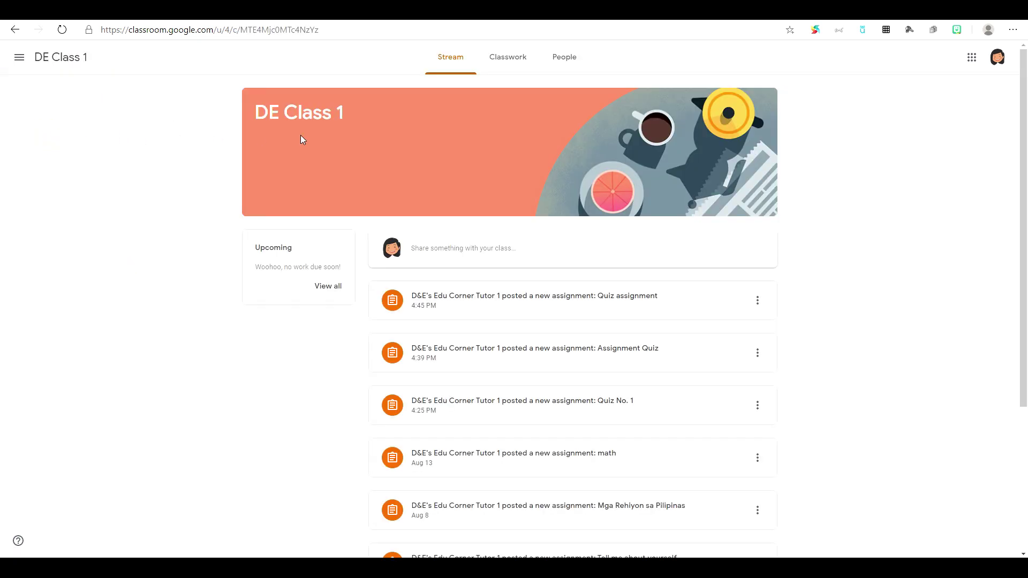
left_click(519, 63)
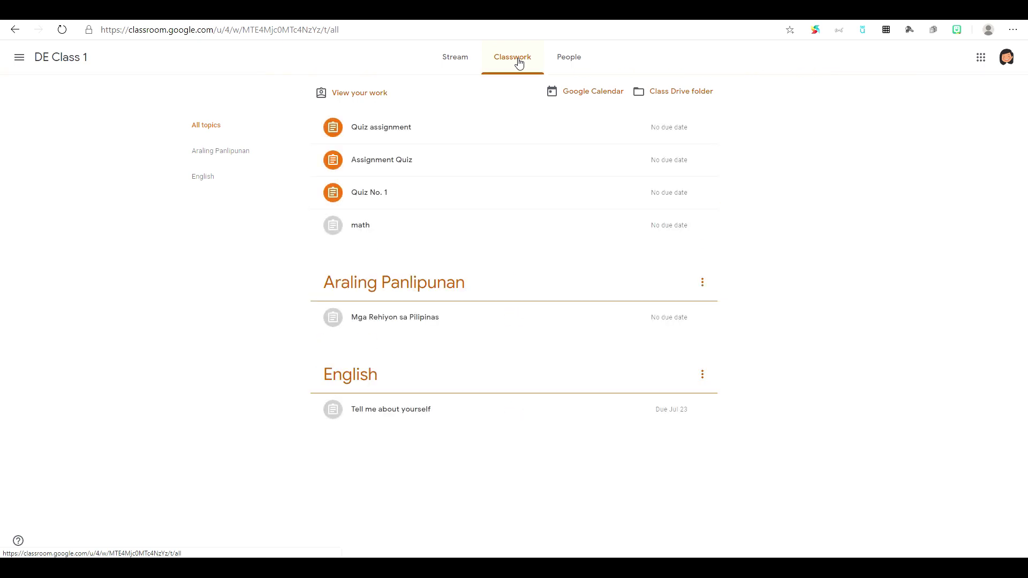
left_click(386, 131)
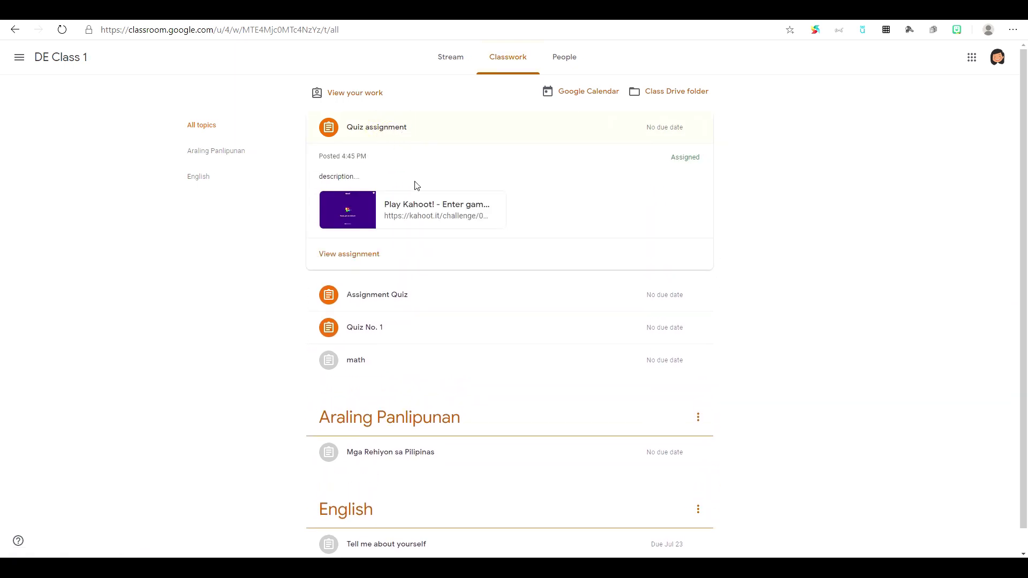
left_click(410, 216)
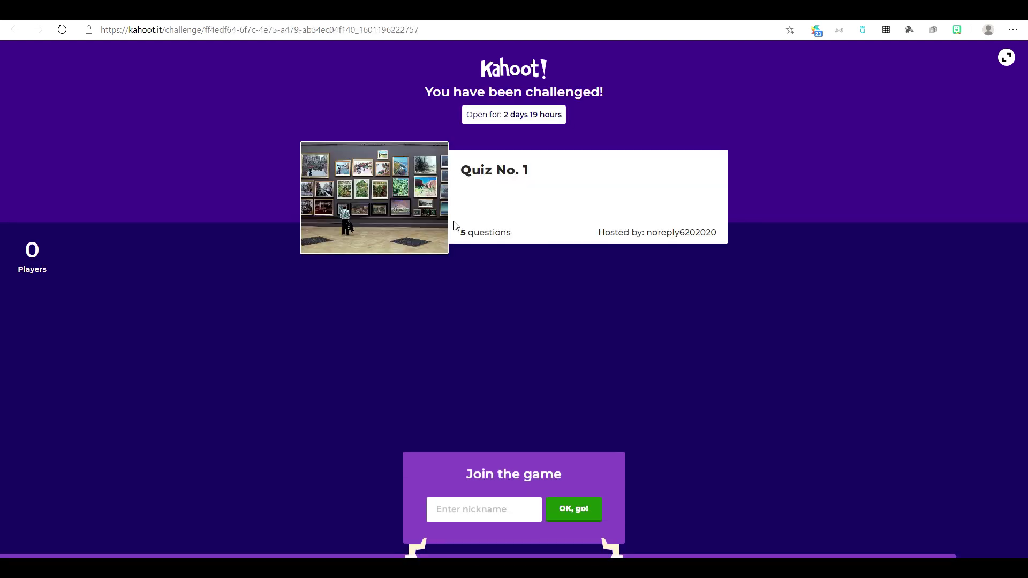
- Join the Quiz No. 1 challenge with the nickname D&E
left_click(475, 504)
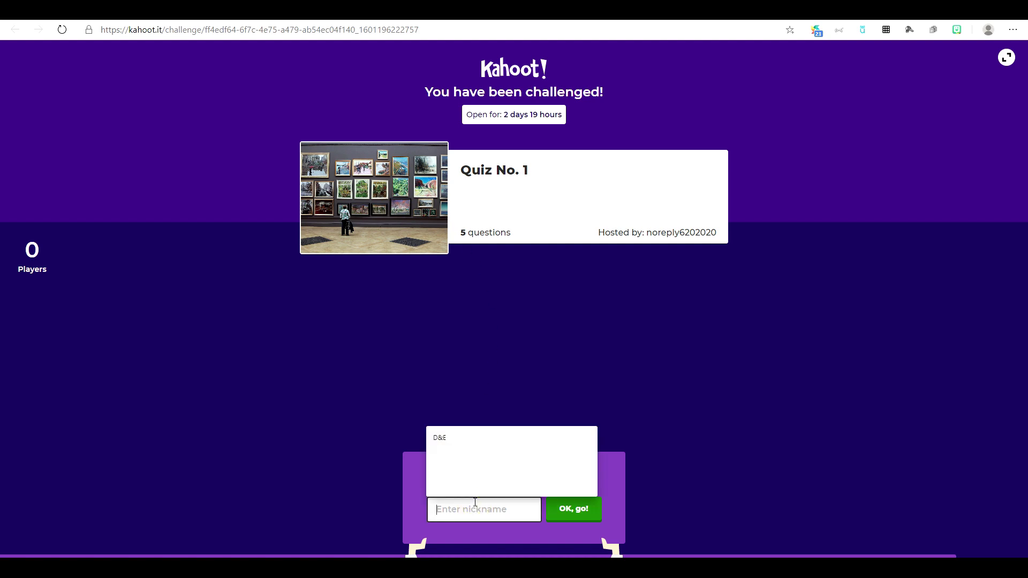
type("D&E")
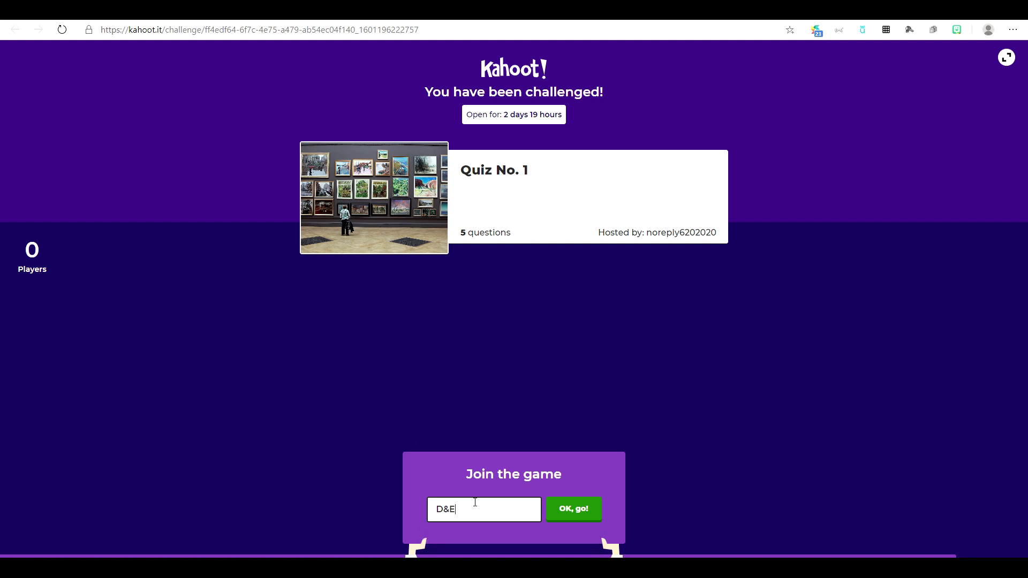
left_click(594, 515)
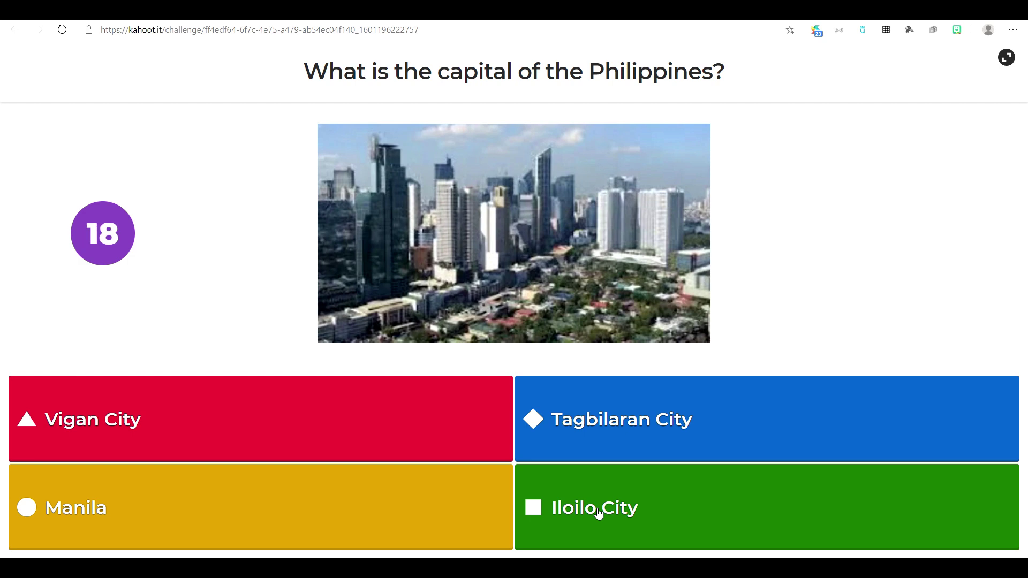
- Answer the capital question with Manila and the "Over 80% of the Philippines are:" question with Catholic?, continuing past each scoreboard
left_click(477, 508)
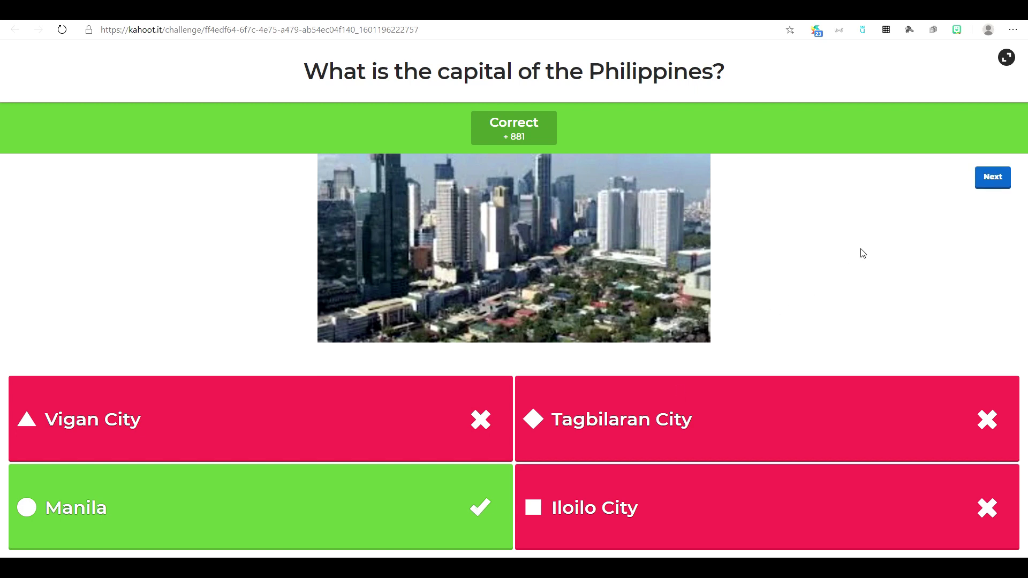
left_click(990, 179)
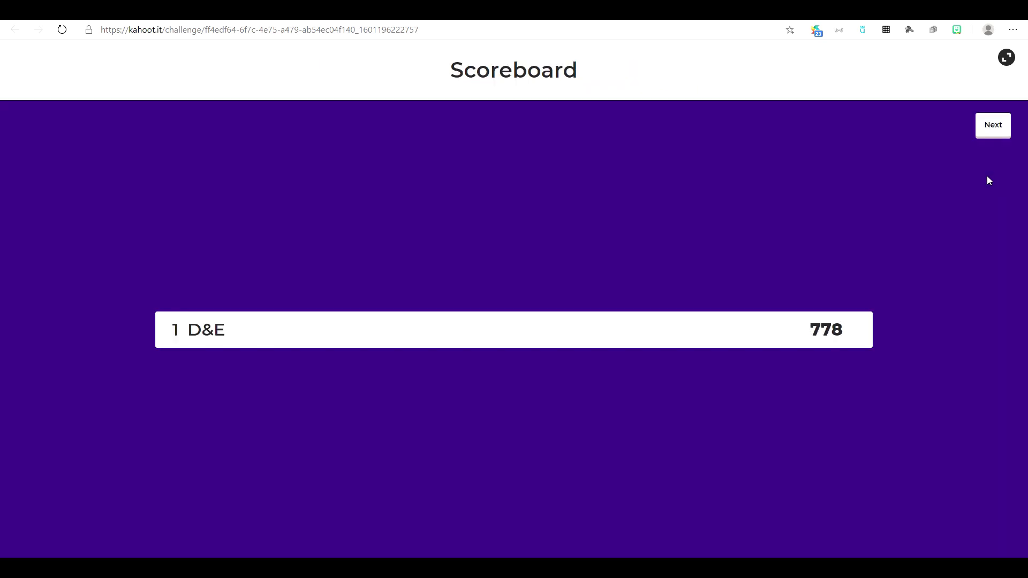
left_click(994, 126)
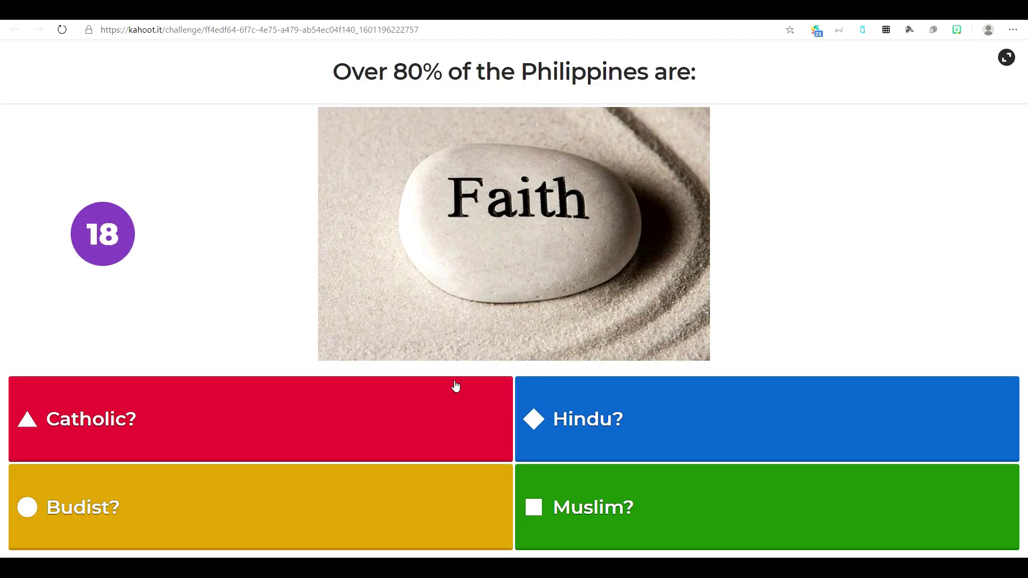
left_click(332, 418)
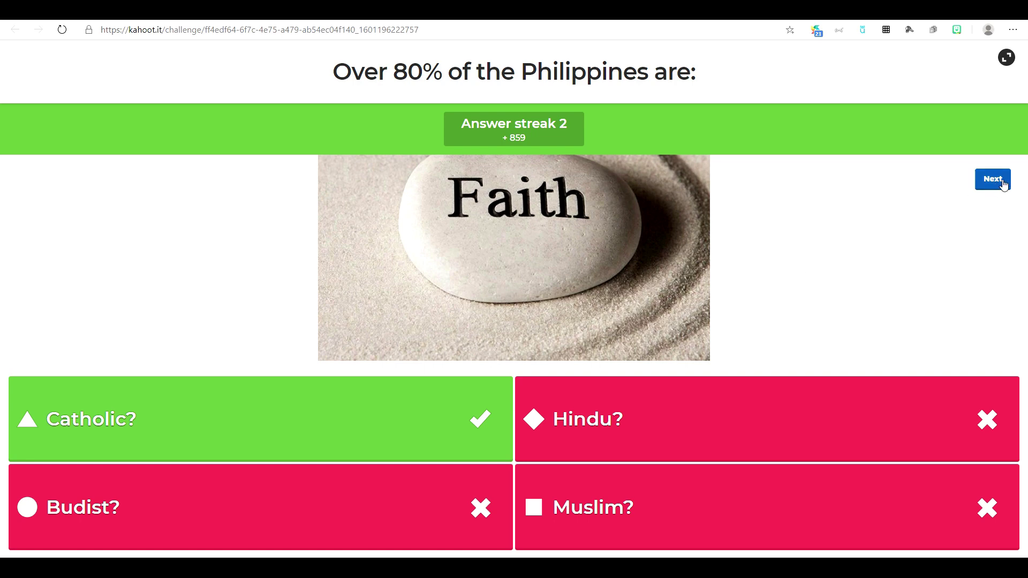
left_click(1004, 183)
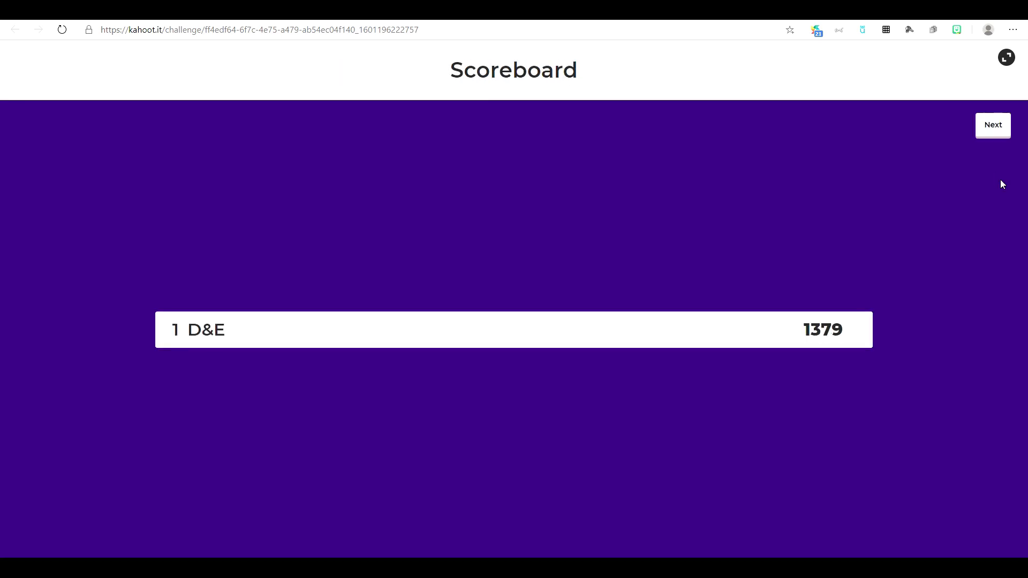
left_click(994, 129)
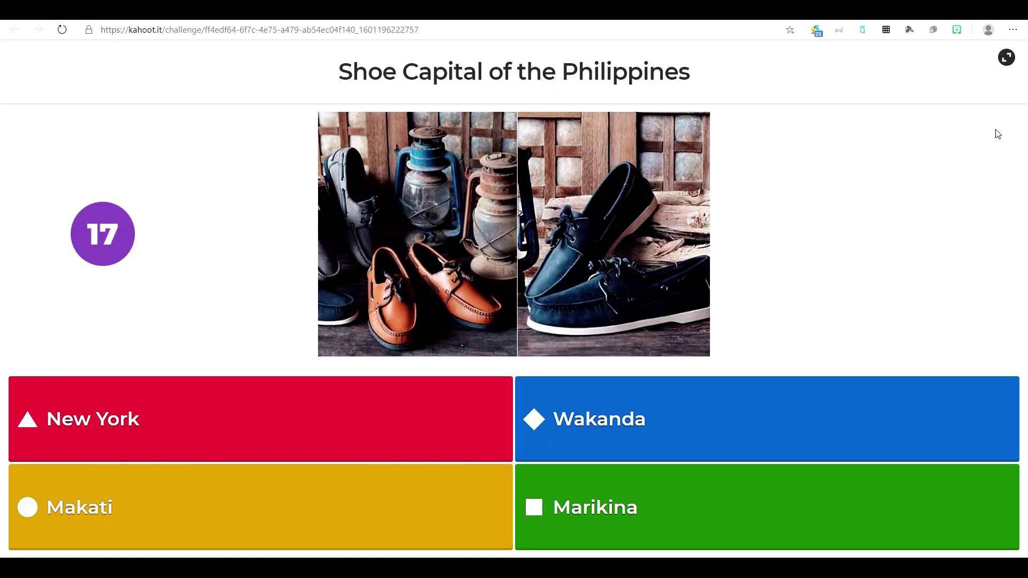
- Answer the Shoe Capital of the Philippines question with Wakanda and continue past the scoreboard
left_click(582, 435)
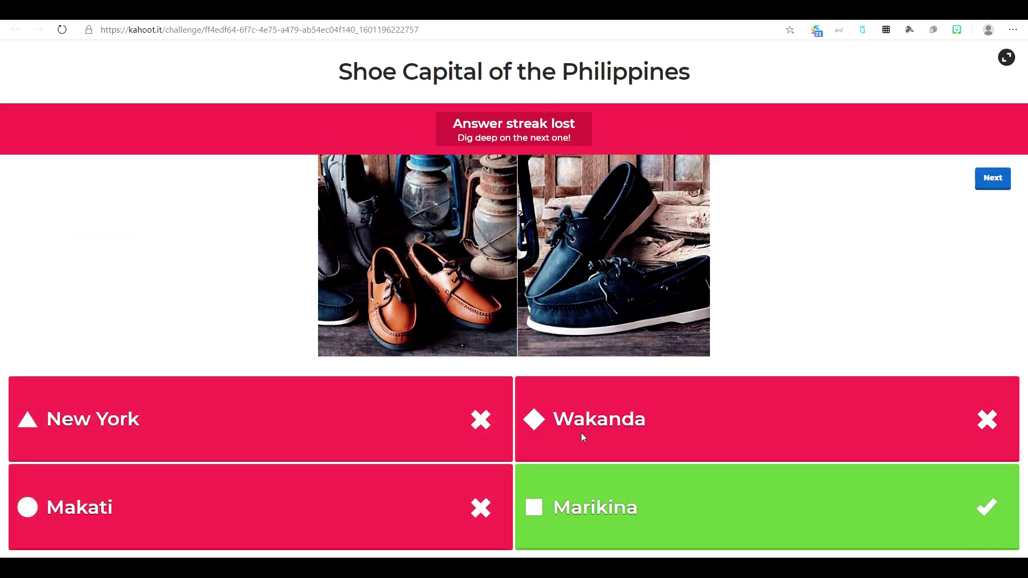
left_click(992, 184)
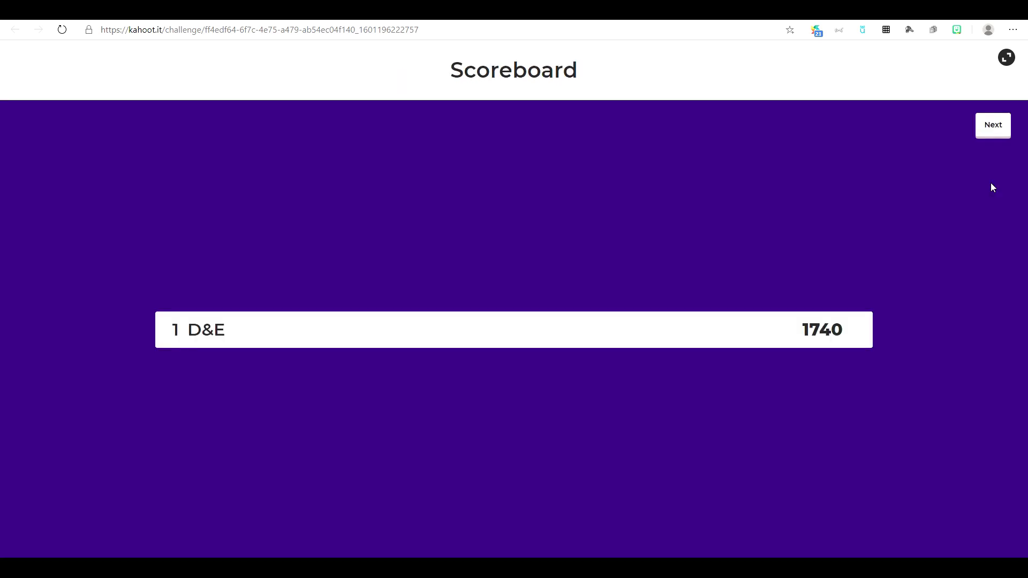
left_click(998, 138)
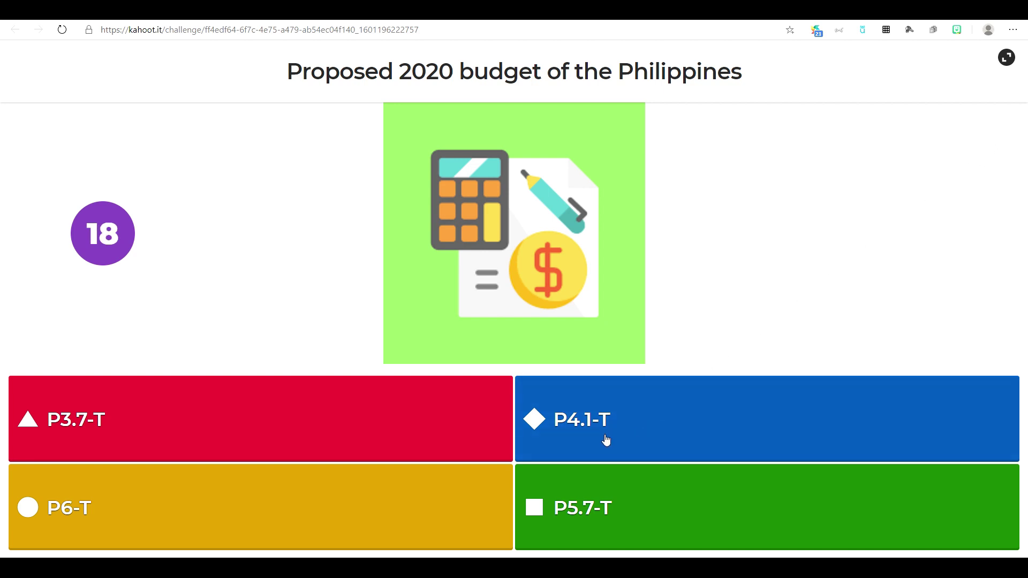
- Answer the proposed 2020 budget question with P4.1-T and the 2019 population question with "over 108.12"
left_click(580, 451)
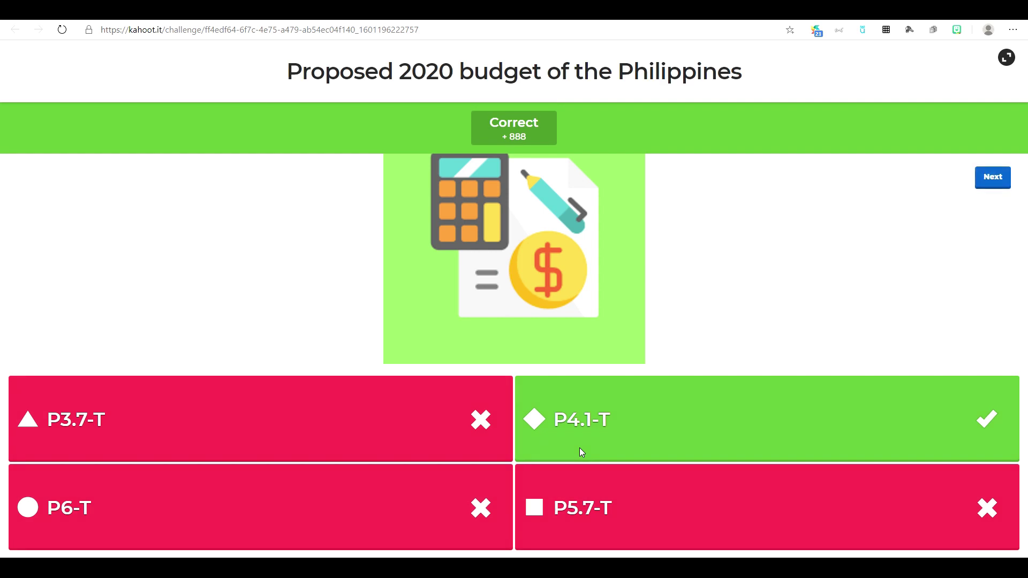
right_click(984, 188)
left_click(986, 179)
left_click(988, 181)
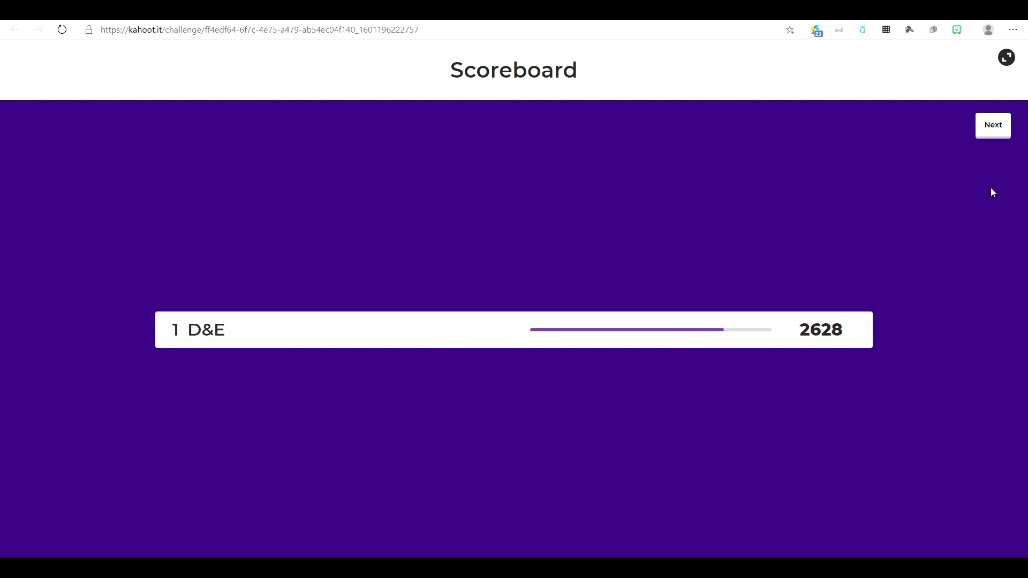
left_click(991, 128)
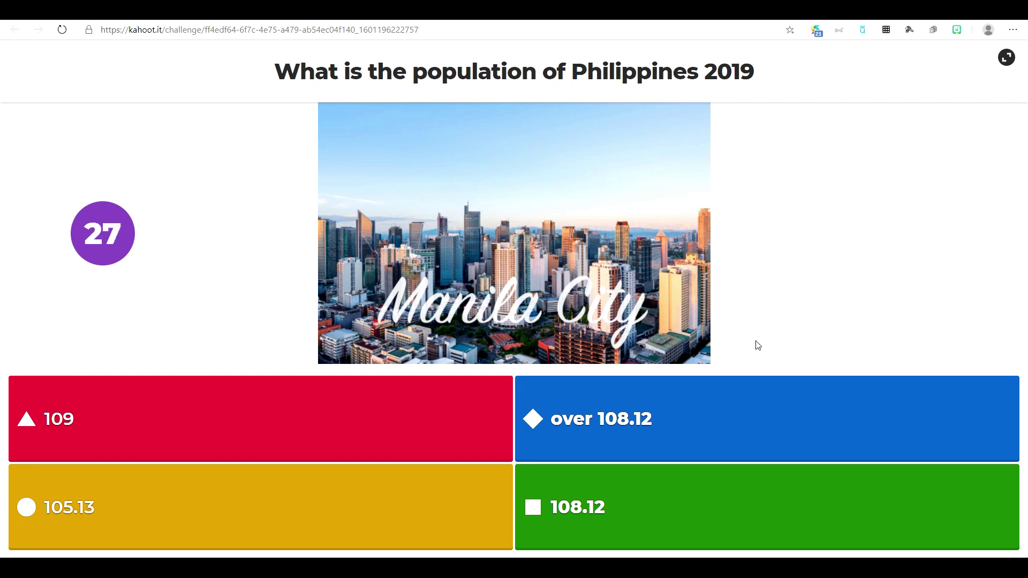
left_click(609, 451)
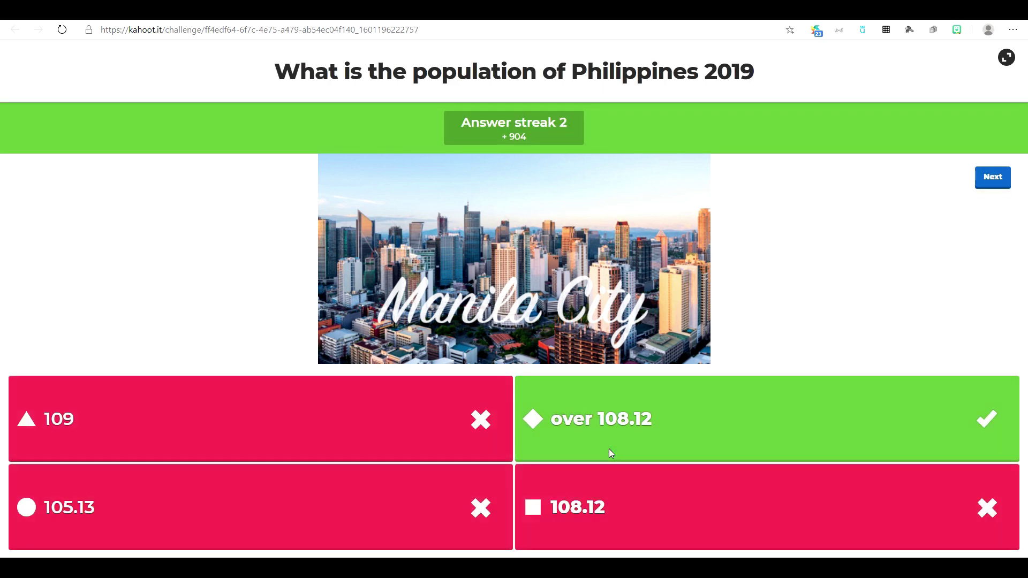
- Finish and close the Kahoot! challenge, and mark Quiz assignment as done in the student's Google Classroom
left_click(993, 177)
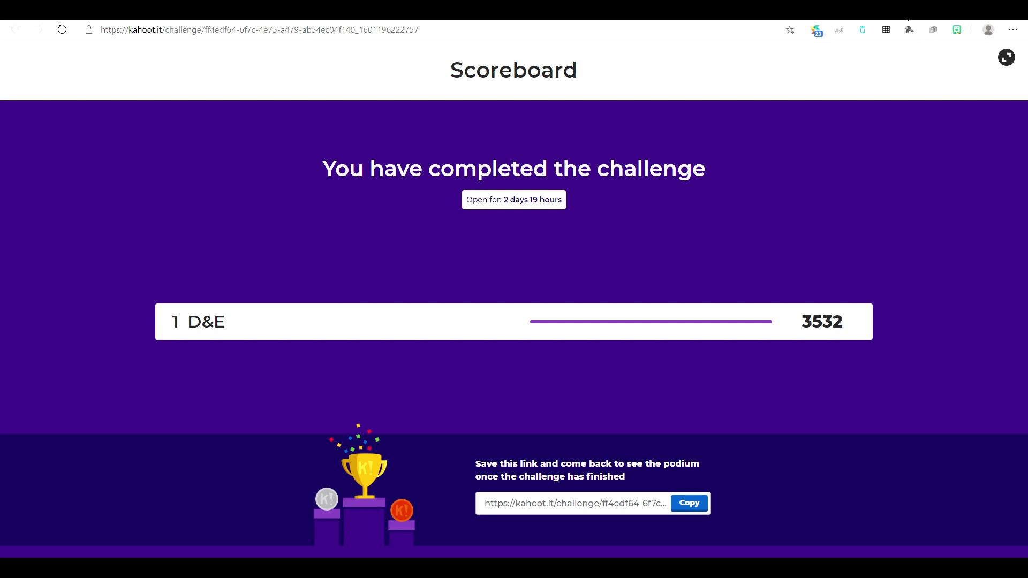
key("ctrl+w")
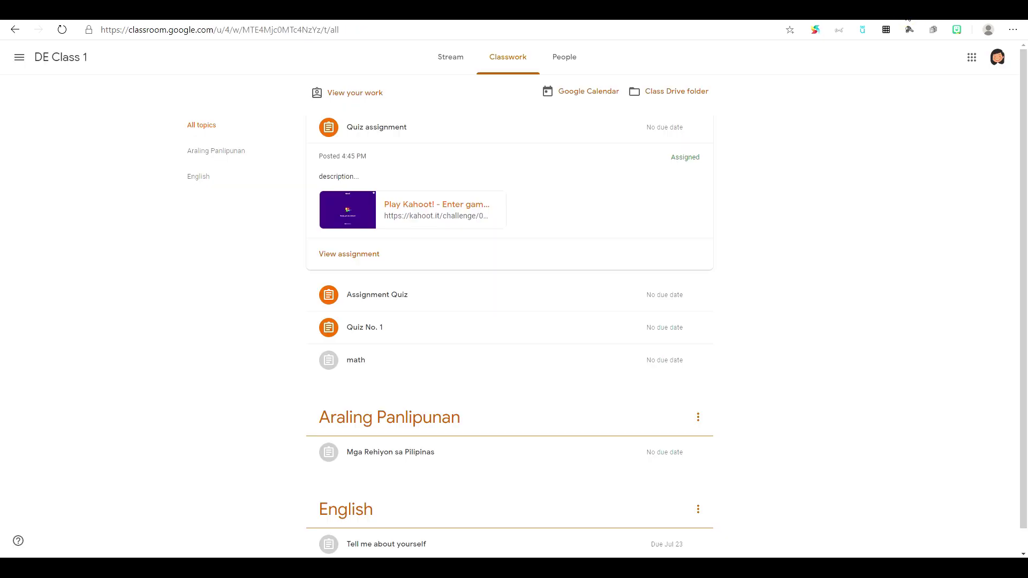
left_click(362, 260)
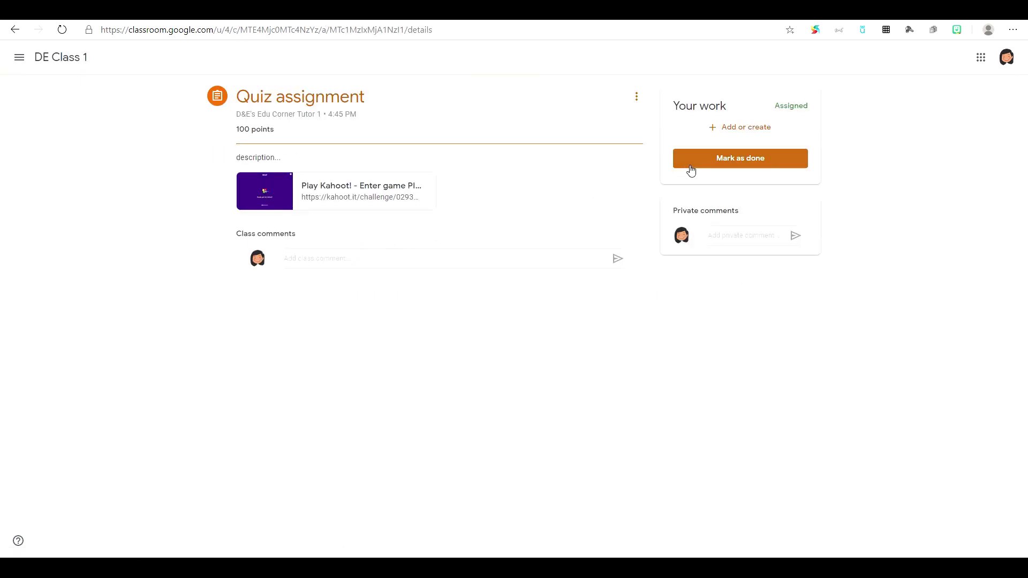
left_click(736, 161)
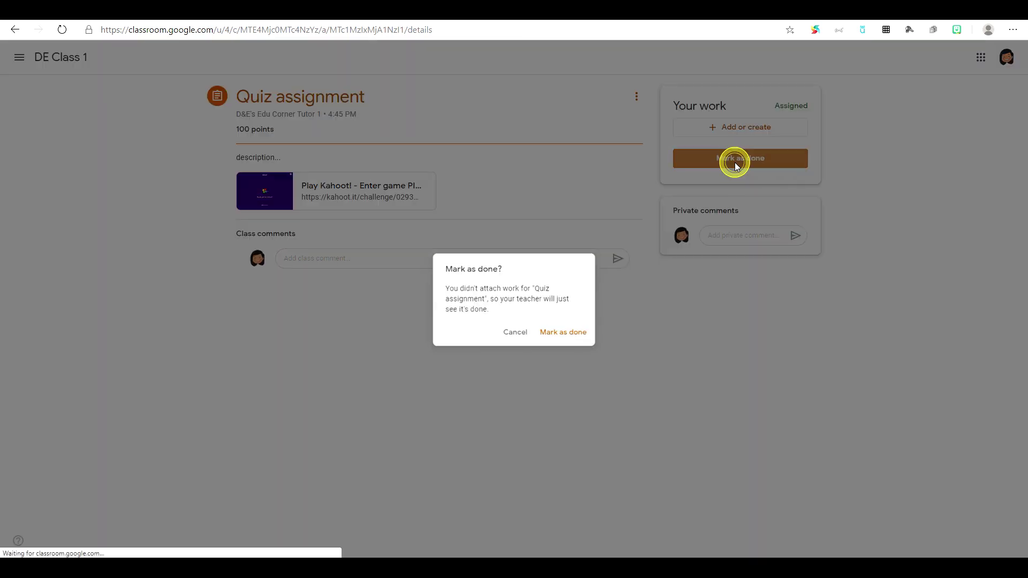
left_click(561, 335)
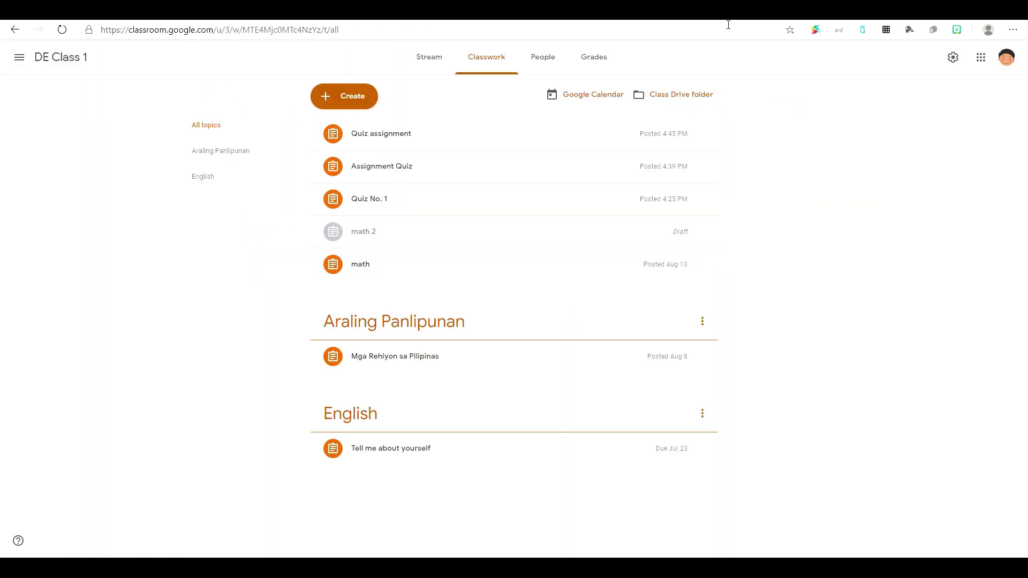
- In the teacher's DE Class 1 classwork, open the turned-in work for Quiz assignment and view the student's submission
left_click(455, 144)
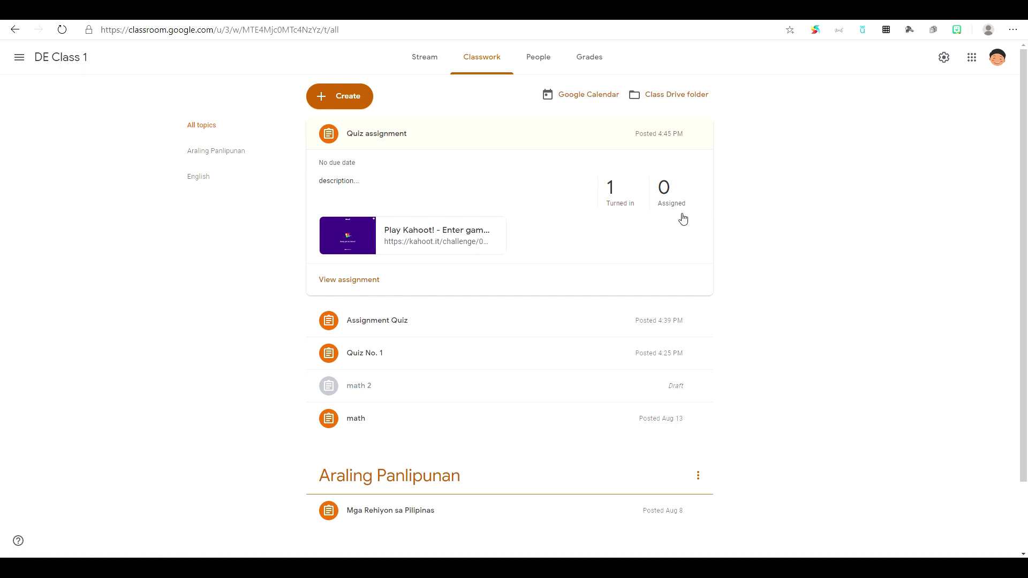
left_click(615, 194)
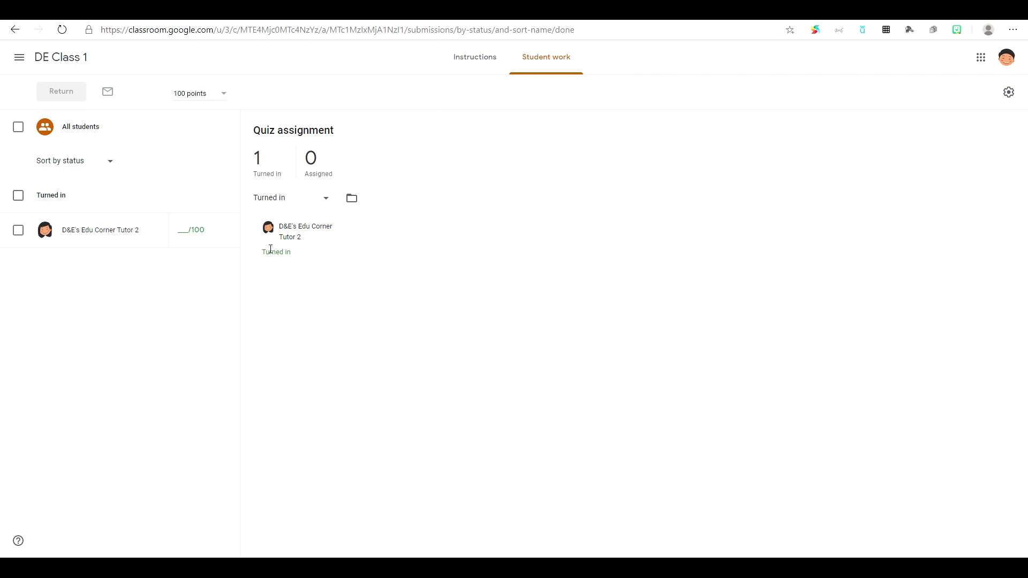
left_click(181, 230)
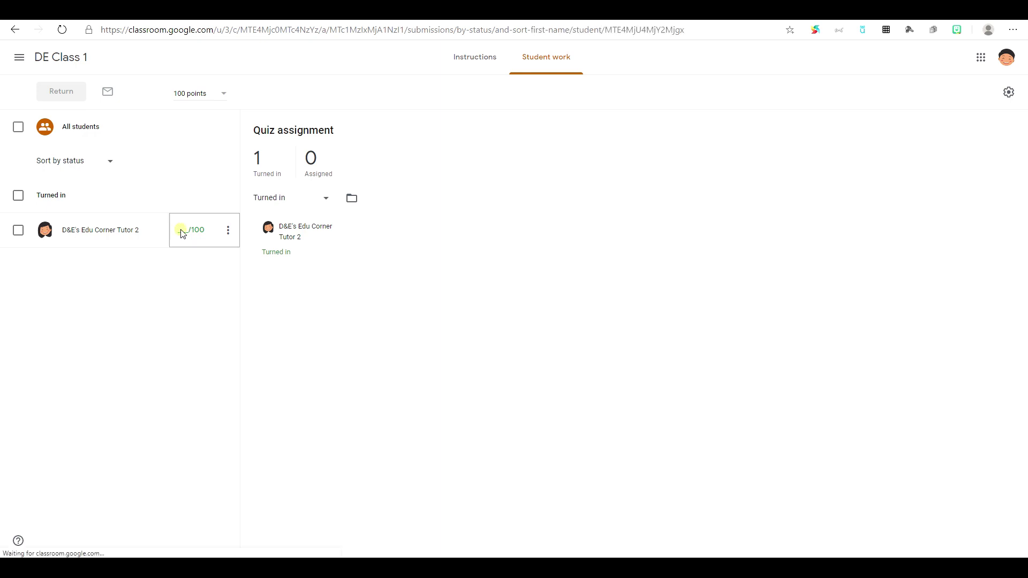
left_click(287, 240)
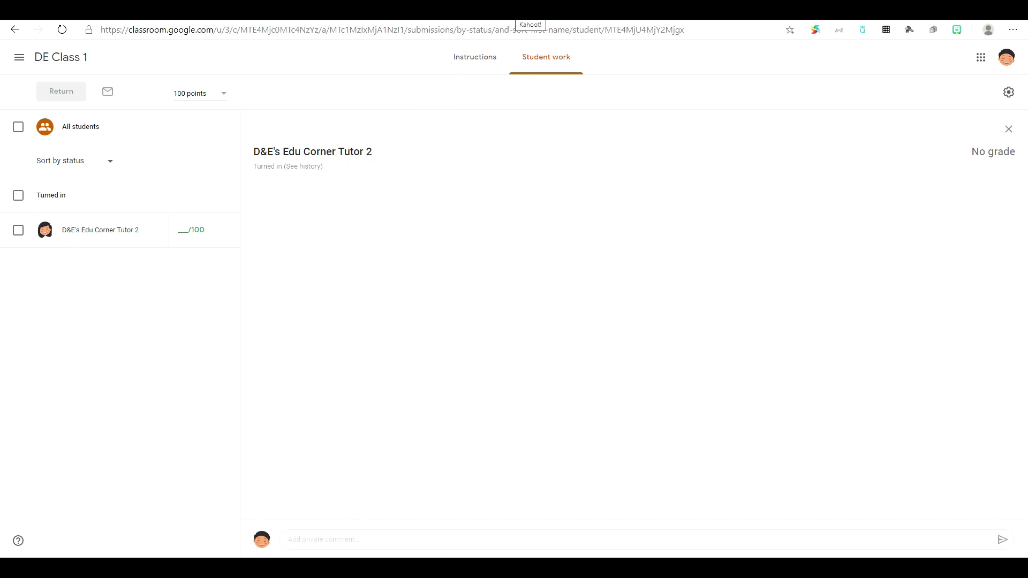
- Switch to the Kahoot! report for Quiz No. 1 and open the individual results of player D&E
left_click(530, 10)
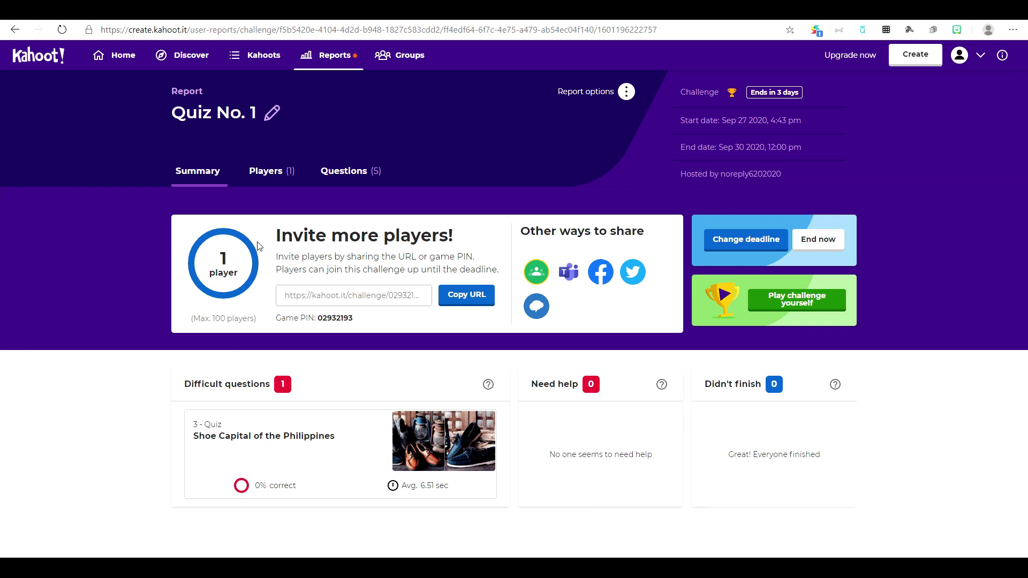
left_click(281, 175)
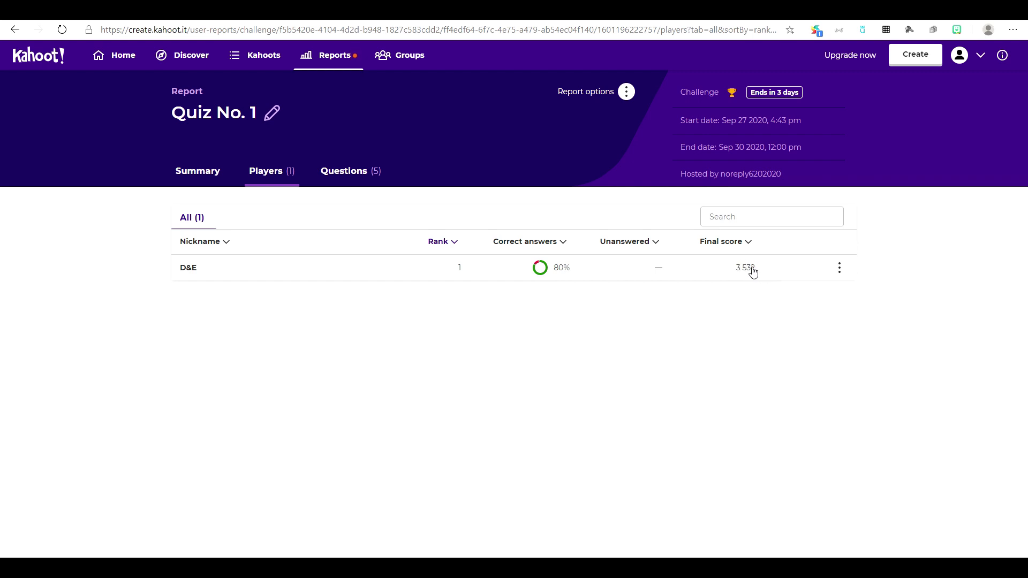
left_click(595, 274)
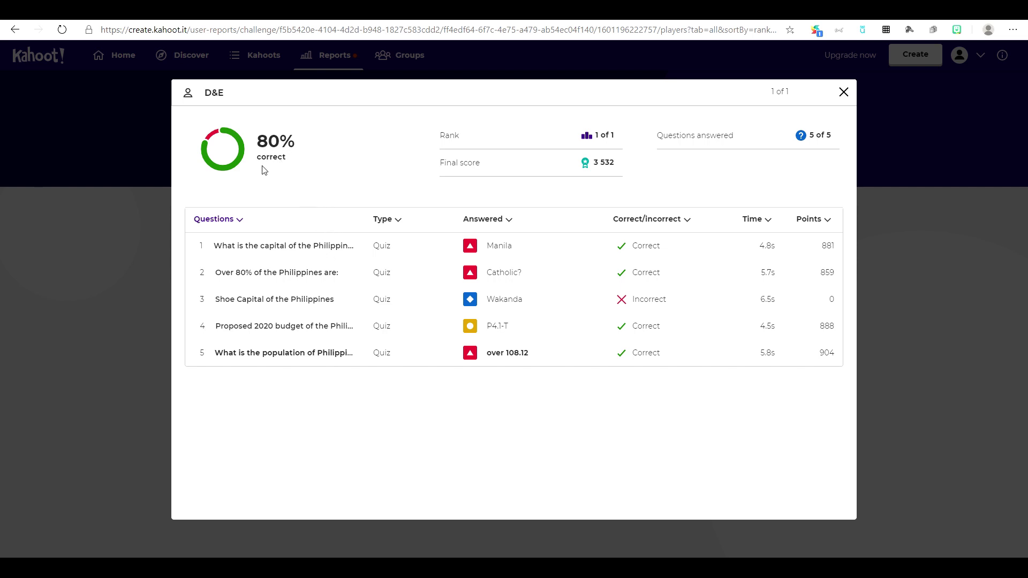
- Examine the percentage of correct answers and the final score in D&E's results
left_click_drag(442, 163, 480, 163)
left_click(485, 166)
left_click_drag(622, 169, 593, 164)
left_click(347, 148)
left_click_drag(259, 141, 288, 149)
left_click_drag(593, 166, 621, 172)
left_click(257, 146)
triple_click(255, 144)
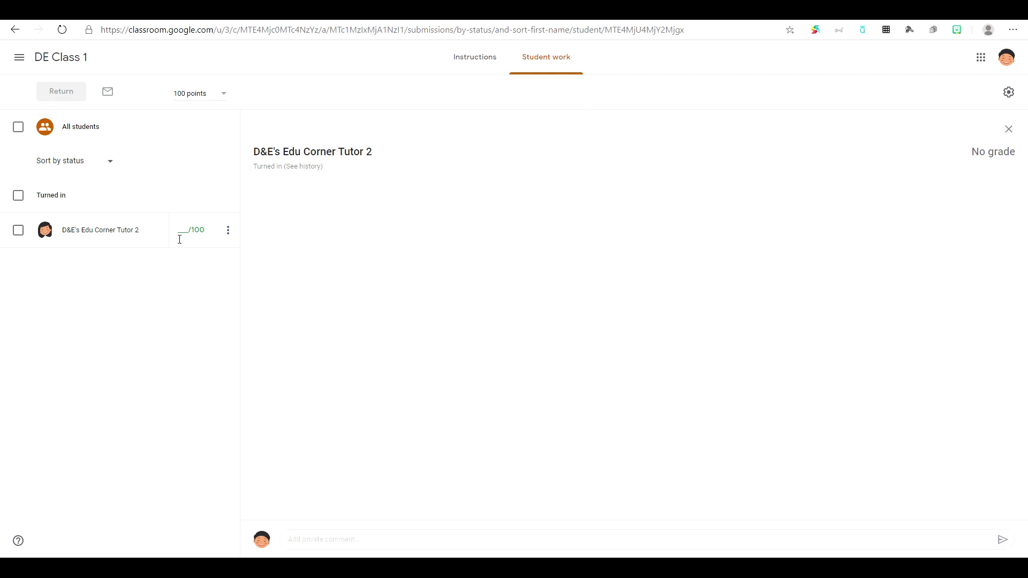
- Return to Google Classroom and set the student's grade for Quiz assignment to 80 out of 100
left_click(186, 231)
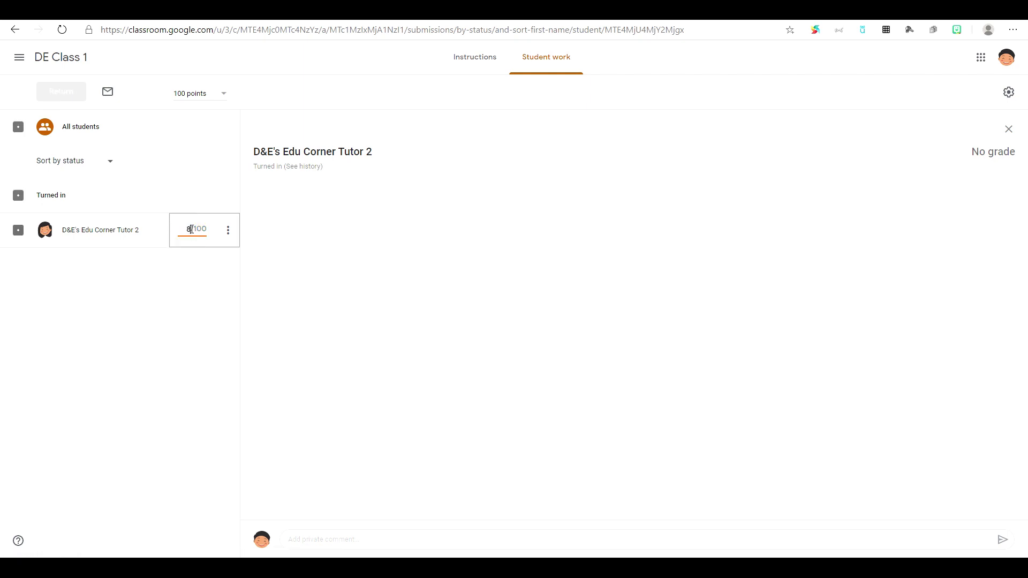
type("80")
left_click(182, 275)
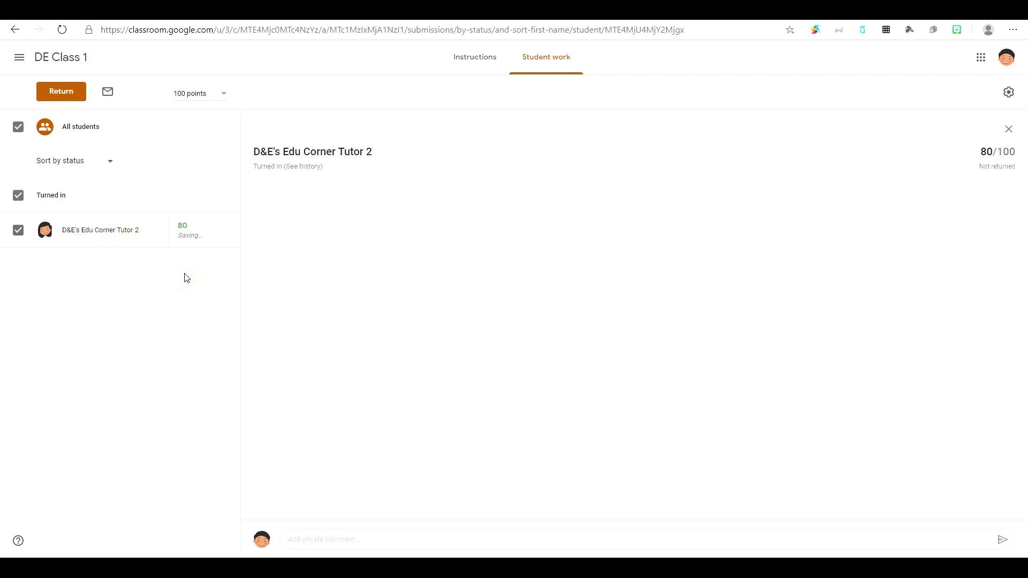